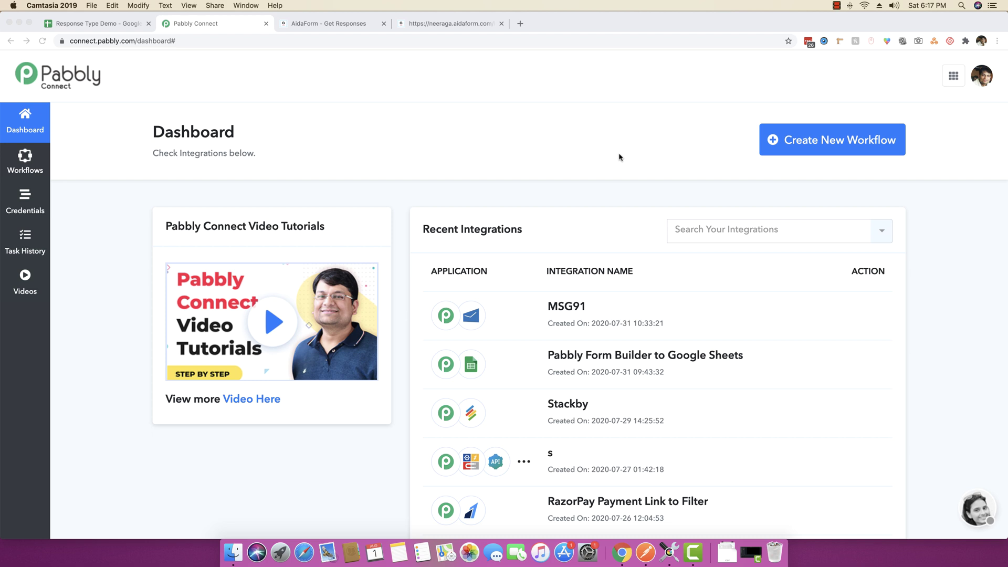
- Create a new Pabbly Connect workflow named 'AidaForms to Google Sheets'
{"action": "left_click", "coordinate": [682, 154]}
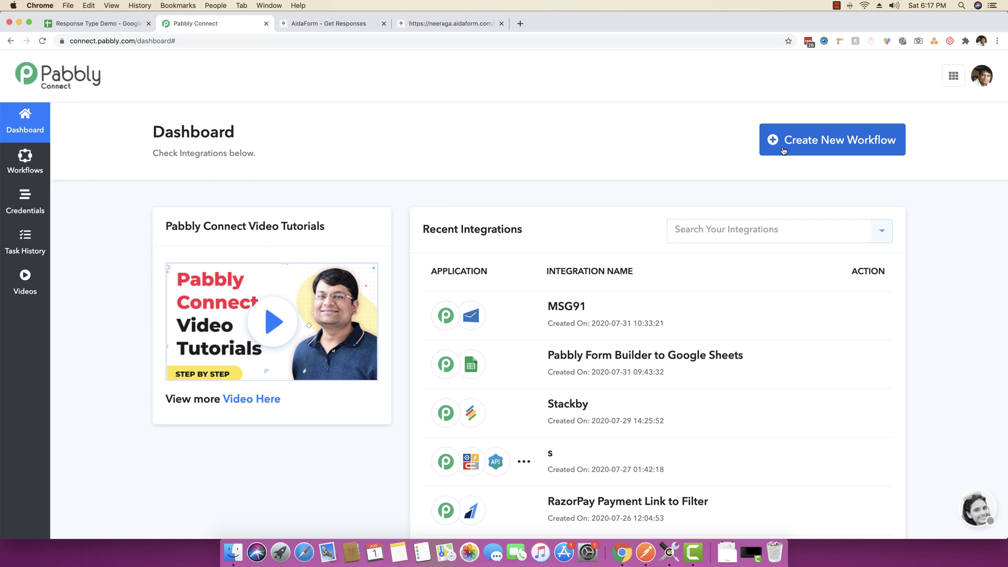
{"action": "left_click", "coordinate": [799, 148]}
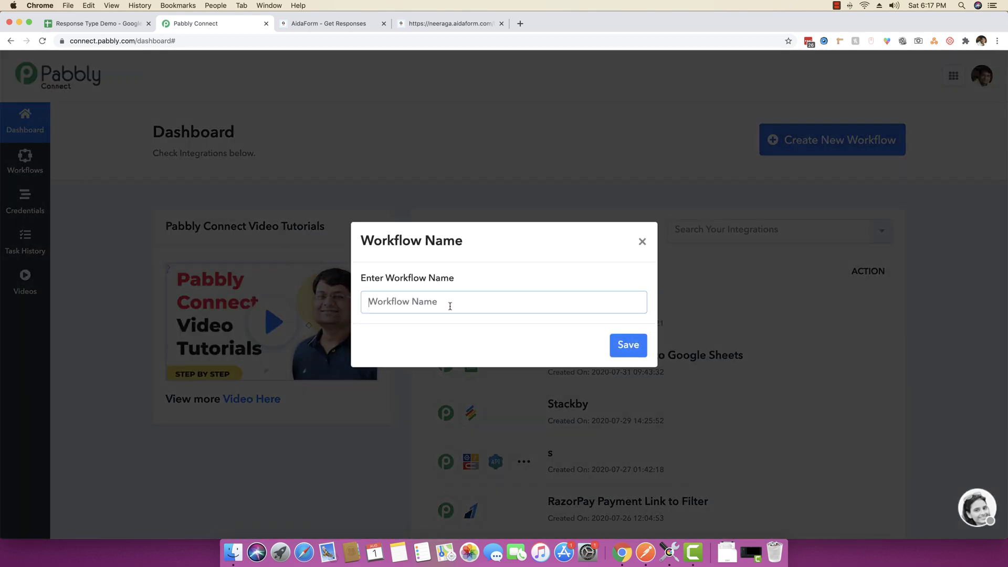
{"action": "type", "text": "AidaForms to Google Sheet"}
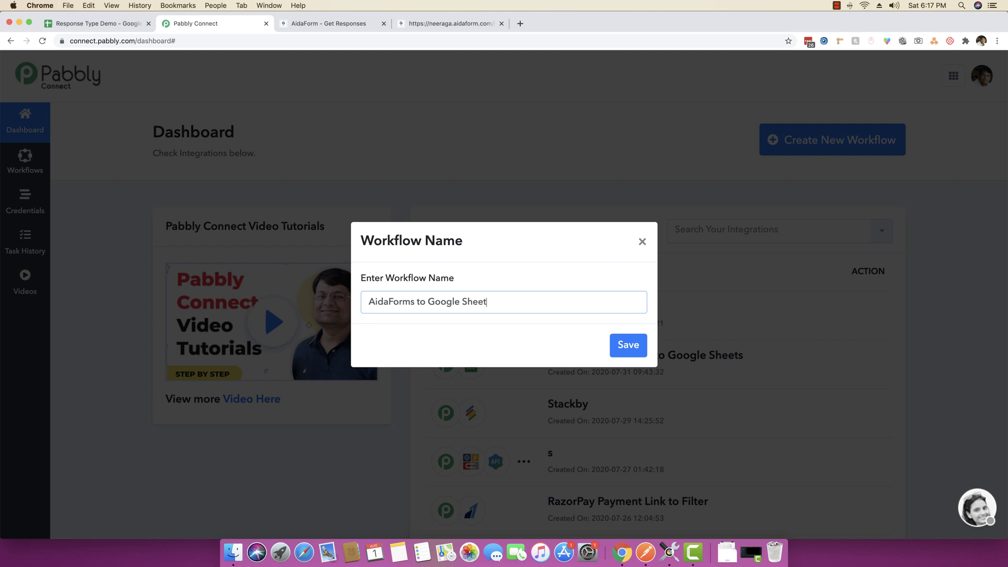
{"action": "type", "text": "s"}
{"action": "key", "text": "Return"}
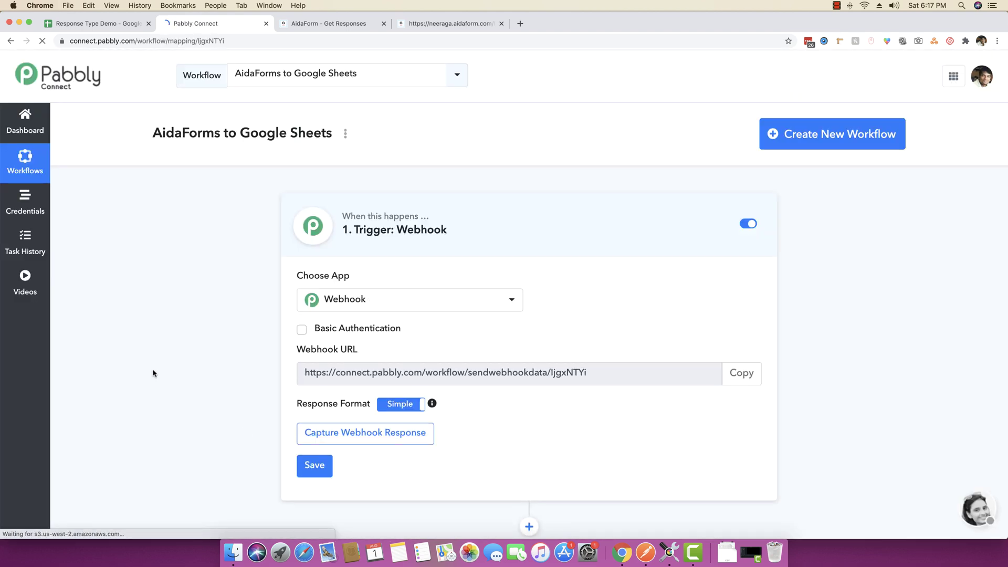
- Flip the webhook Response Format toggle back and forth, leaving it on Advance
{"action": "scroll", "coordinate": [164, 355], "scroll_direction": "down", "scroll_amount": 1}
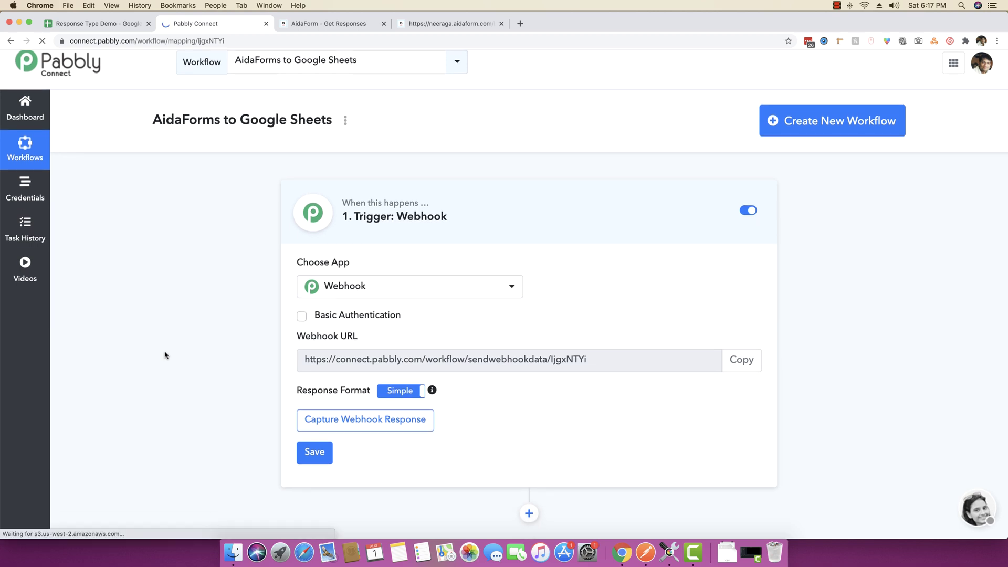
{"action": "scroll", "coordinate": [165, 355], "scroll_direction": "up", "scroll_amount": 1}
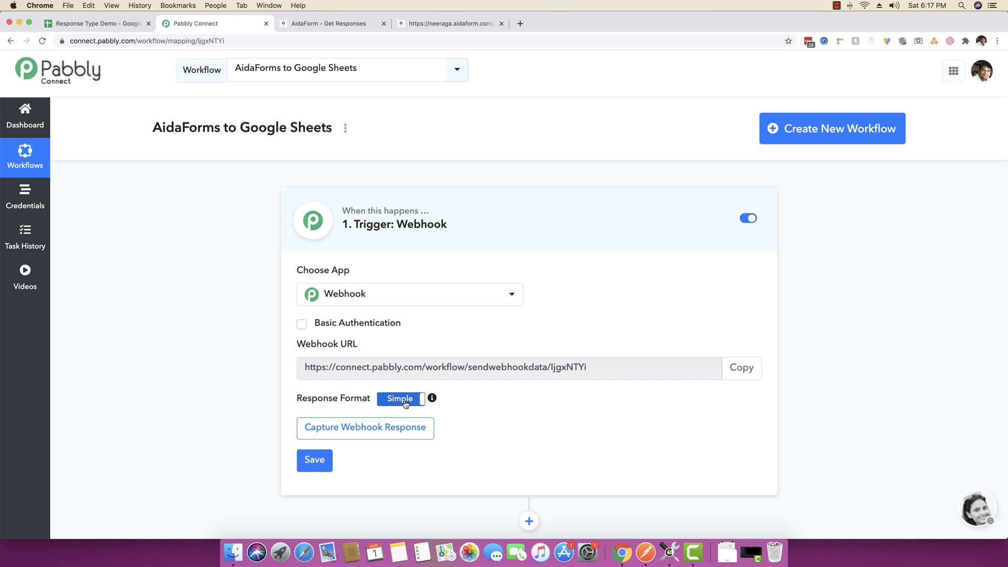
{"action": "left_click", "coordinate": [406, 403]}
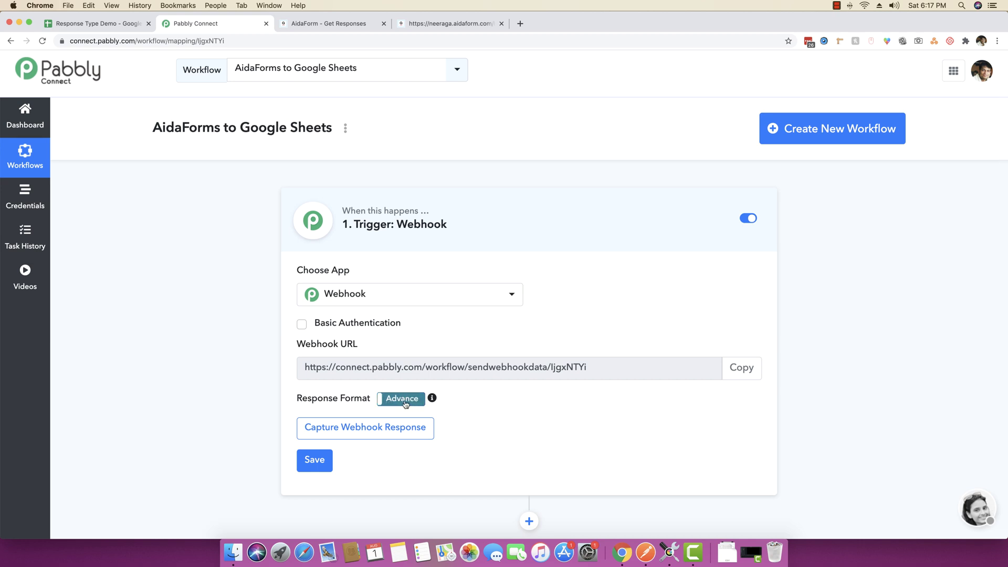
{"action": "left_click", "coordinate": [406, 403]}
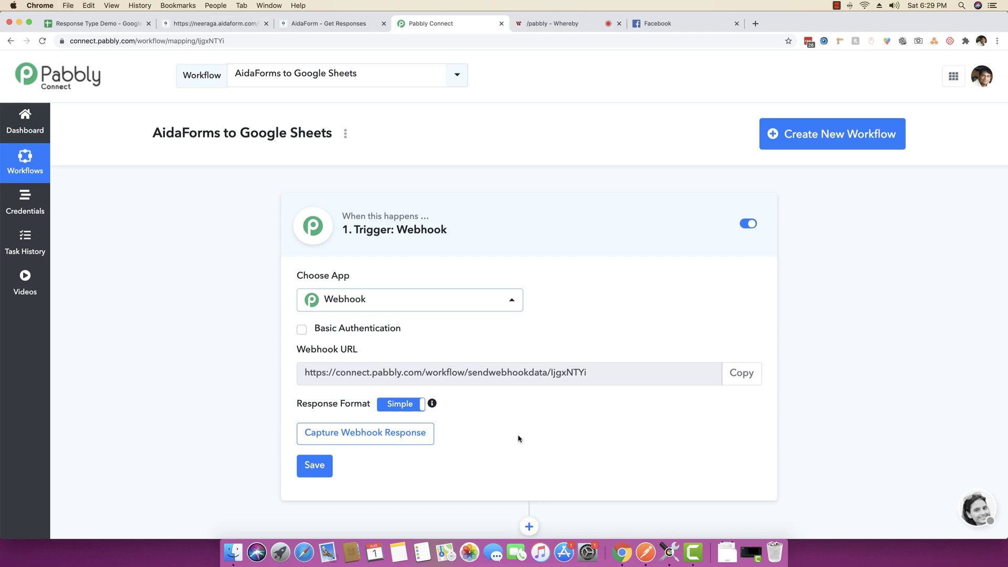
{"action": "left_click", "coordinate": [389, 407]}
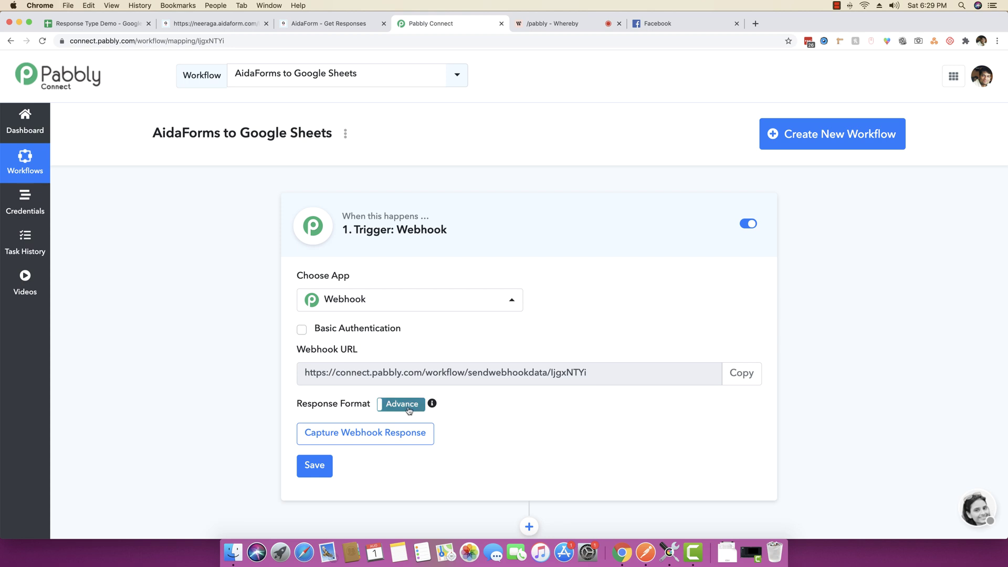
- Set the response format to Simple and make AidaForm's New Response the trigger
{"action": "left_click", "coordinate": [388, 406]}
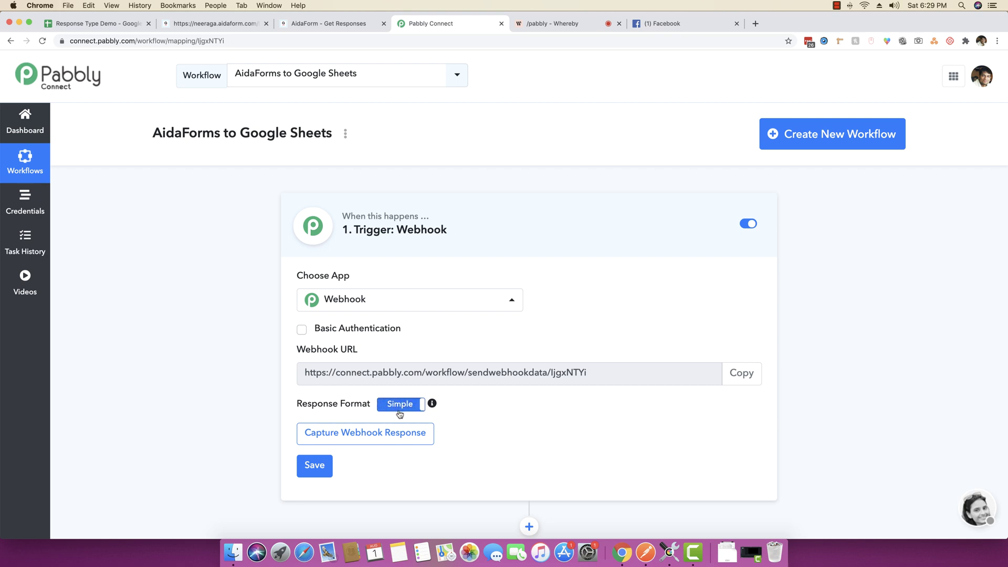
{"action": "left_click", "coordinate": [378, 301]}
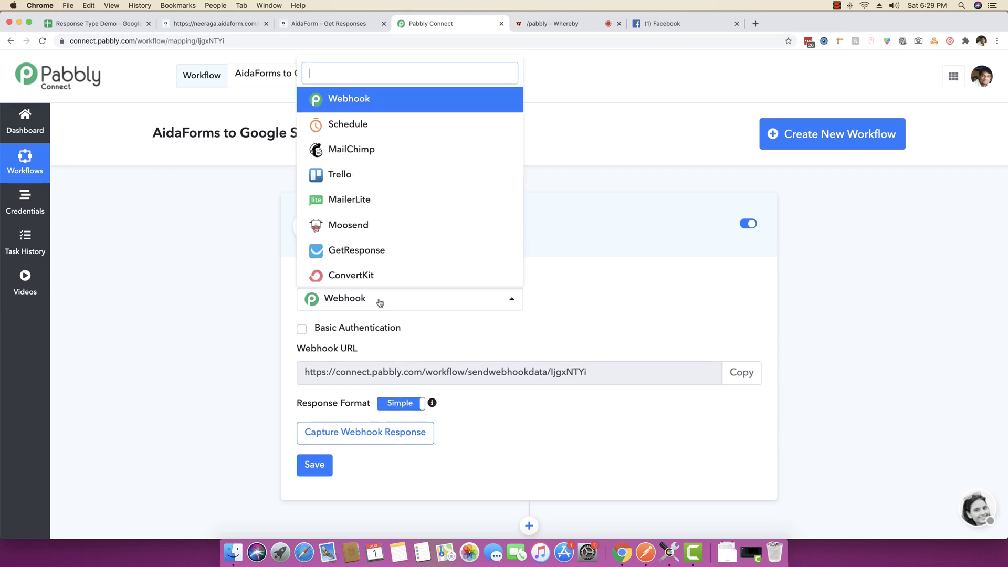
{"action": "type", "text": "aida"}
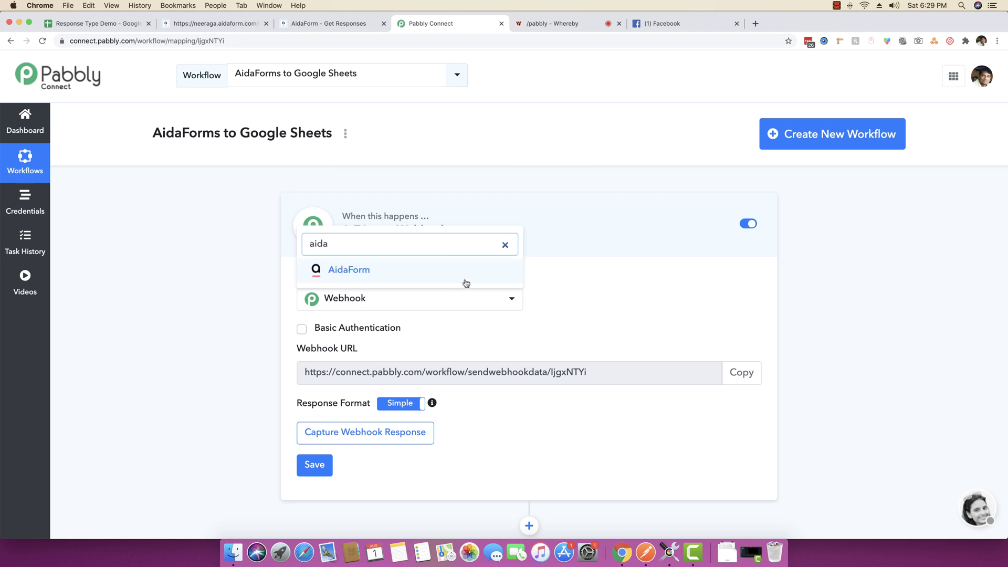
{"action": "left_click", "coordinate": [413, 271]}
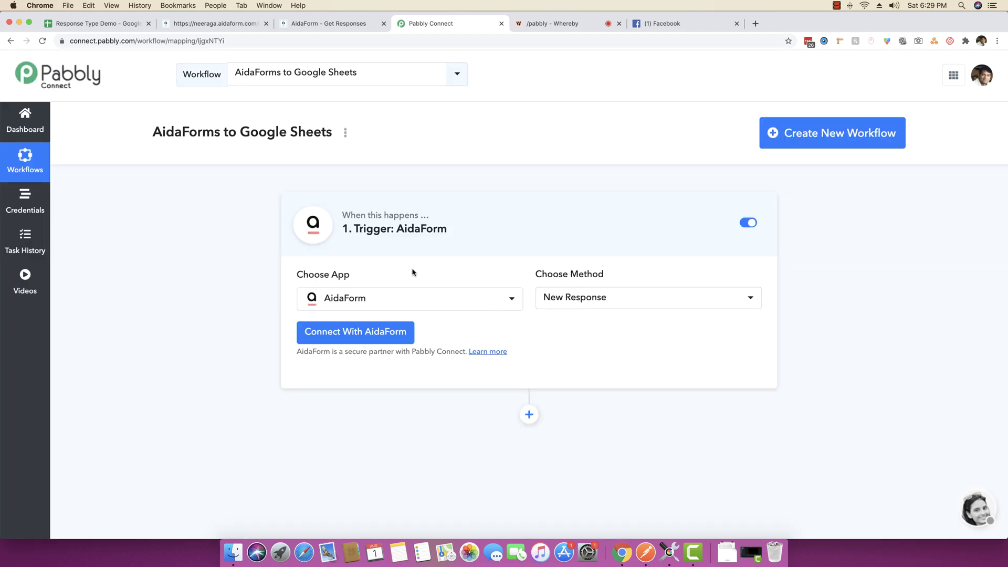
{"action": "left_click", "coordinate": [597, 298]}
{"action": "left_click", "coordinate": [597, 299]}
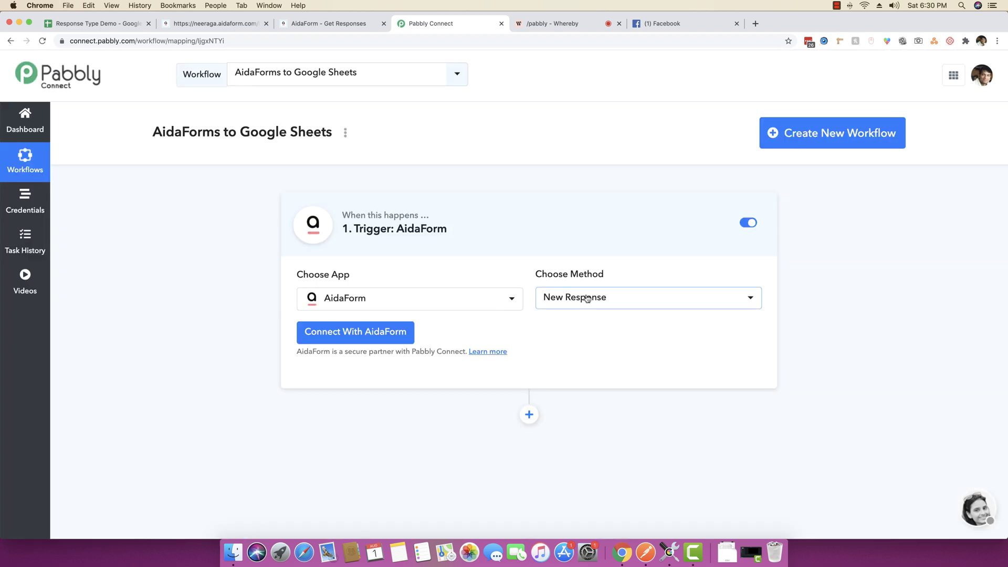
- Connect AidaForm using the saved AidaForm #1 credential and save
{"action": "left_click", "coordinate": [344, 336]}
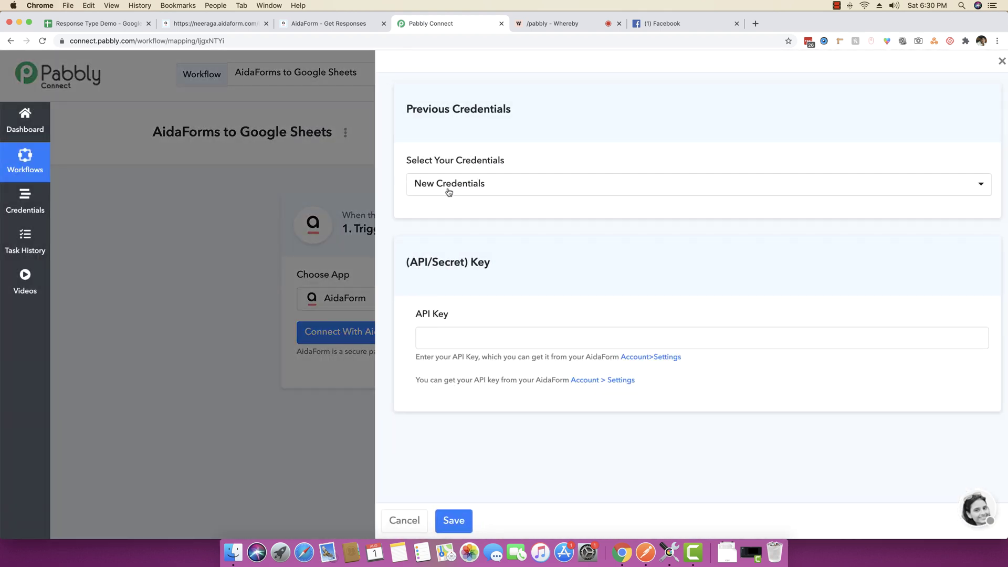
{"action": "left_click", "coordinate": [449, 190]}
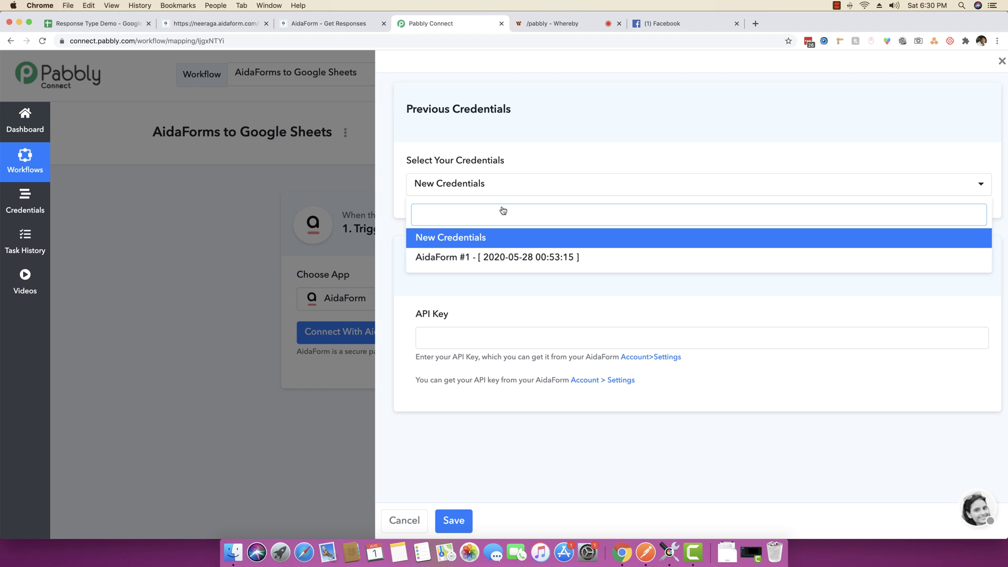
{"action": "left_click", "coordinate": [467, 261]}
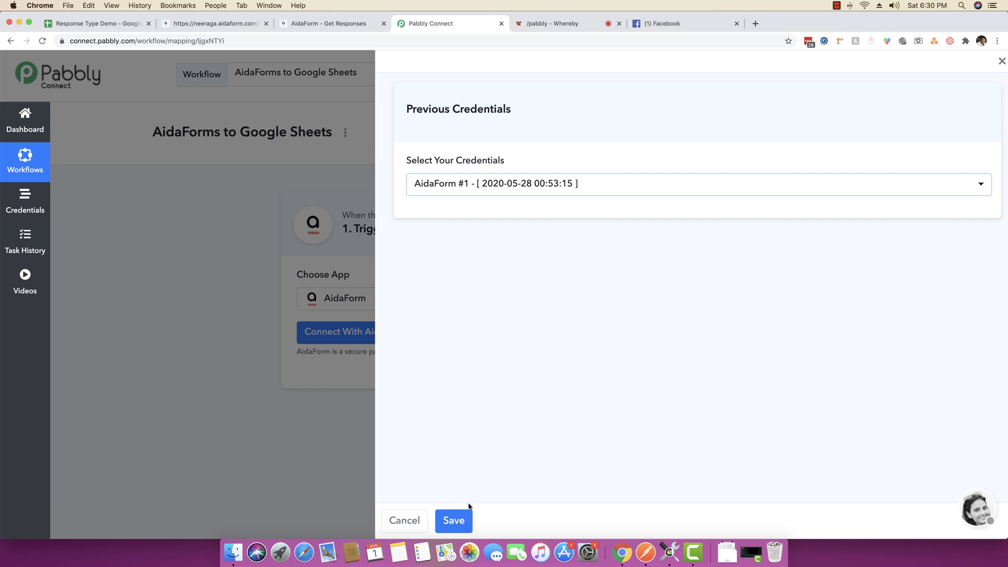
{"action": "left_click", "coordinate": [458, 521]}
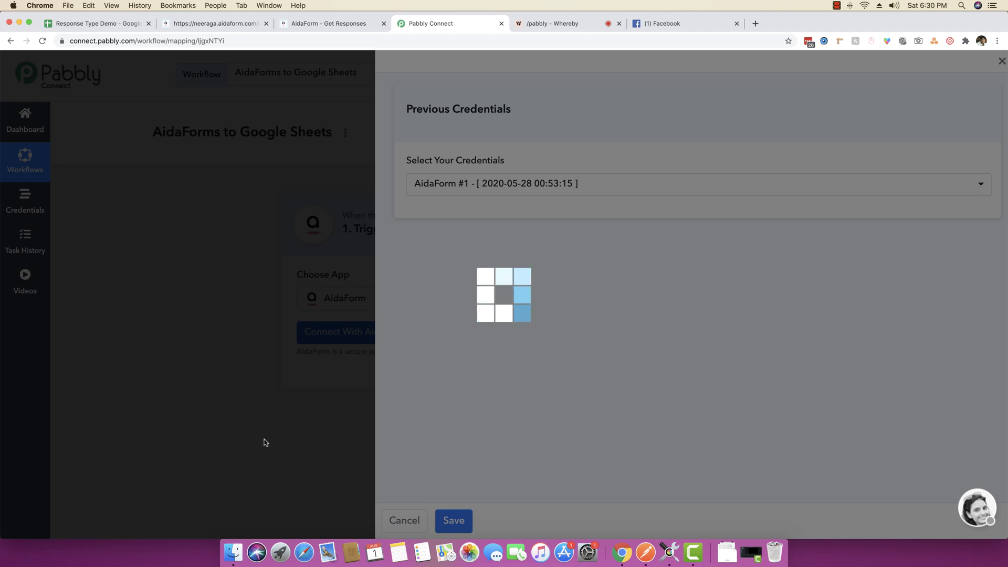
{"action": "scroll", "coordinate": [260, 437], "scroll_direction": "down", "scroll_amount": 3}
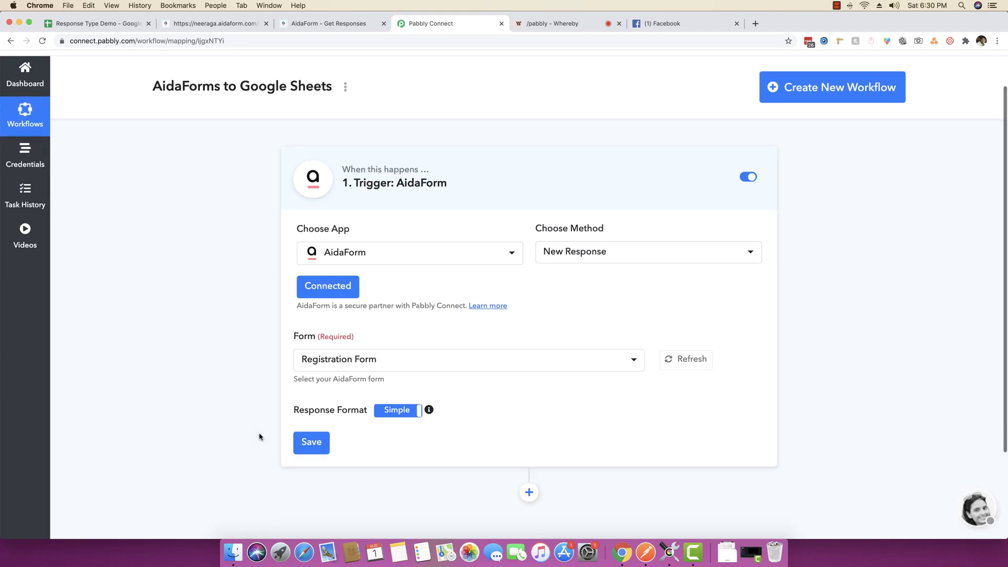
{"action": "left_click", "coordinate": [396, 328]}
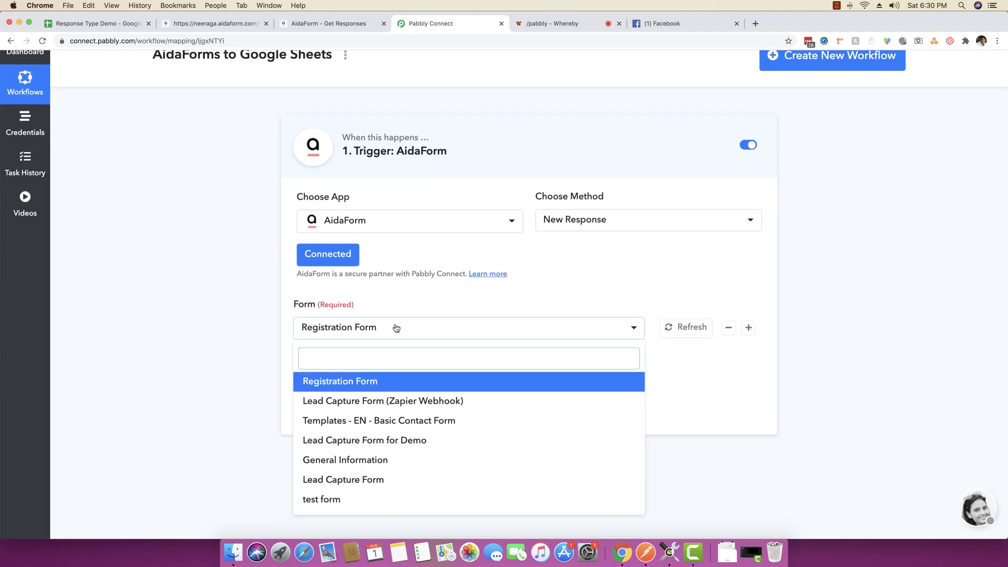
{"action": "left_click", "coordinate": [396, 329]}
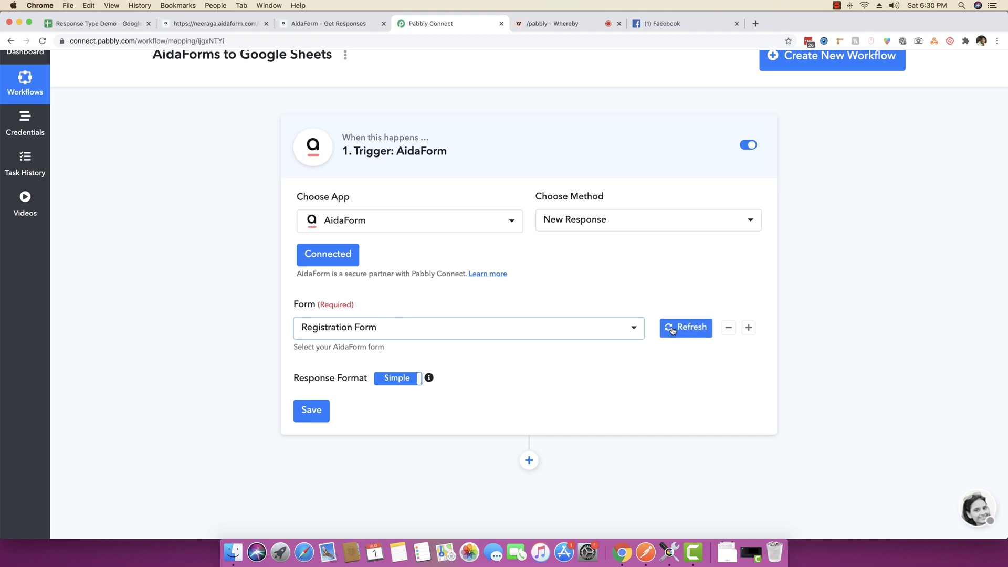
{"action": "left_click", "coordinate": [620, 329]}
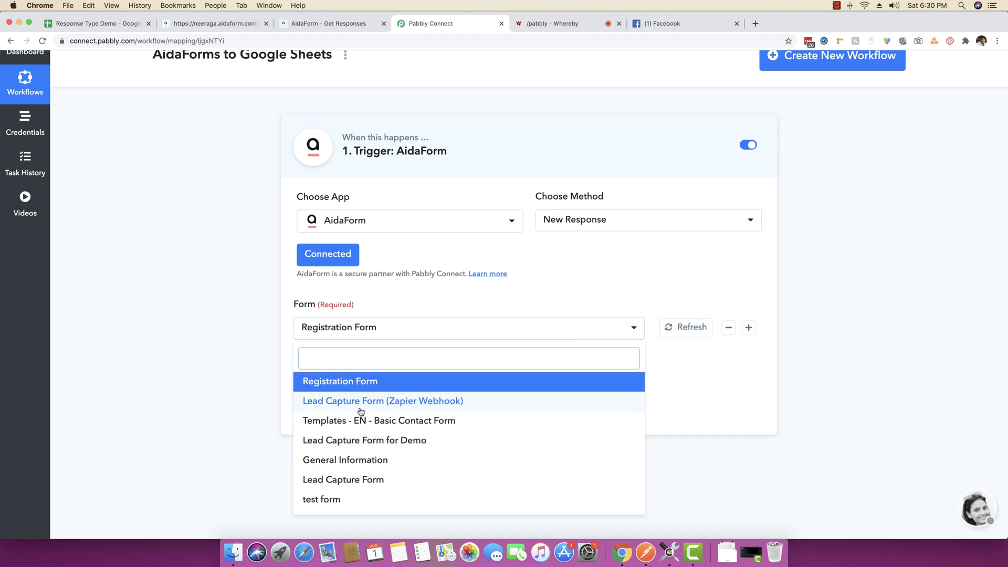
{"action": "left_click", "coordinate": [345, 383]}
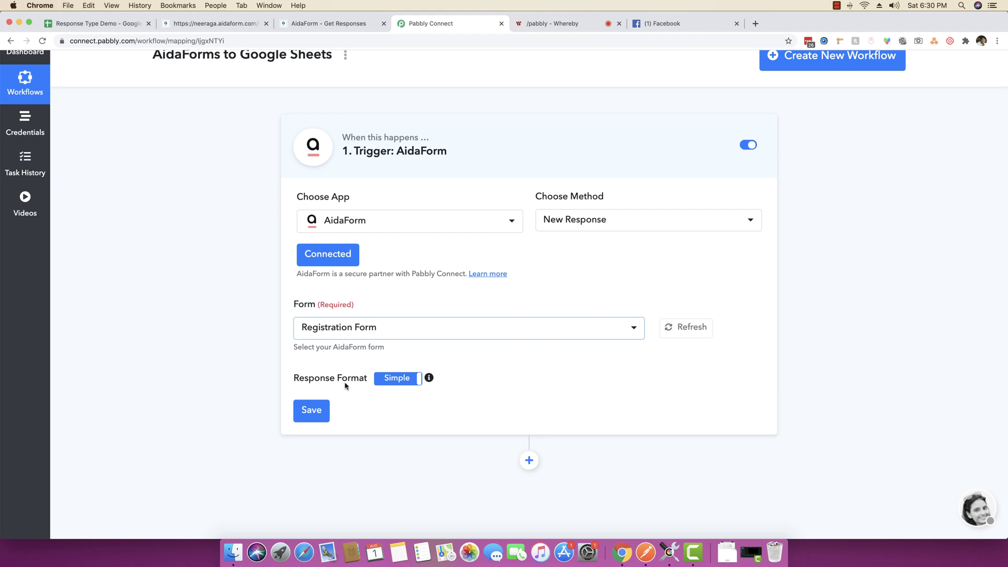
{"action": "left_click", "coordinate": [397, 380]}
{"action": "left_click", "coordinate": [398, 381]}
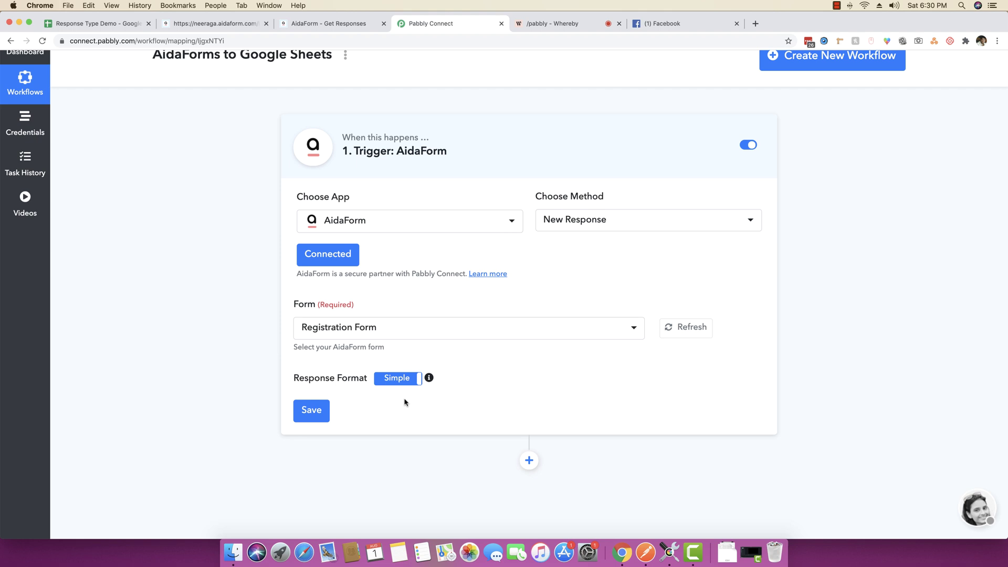
{"action": "left_click", "coordinate": [400, 381]}
{"action": "left_click", "coordinate": [397, 382]}
{"action": "left_click", "coordinate": [312, 412]}
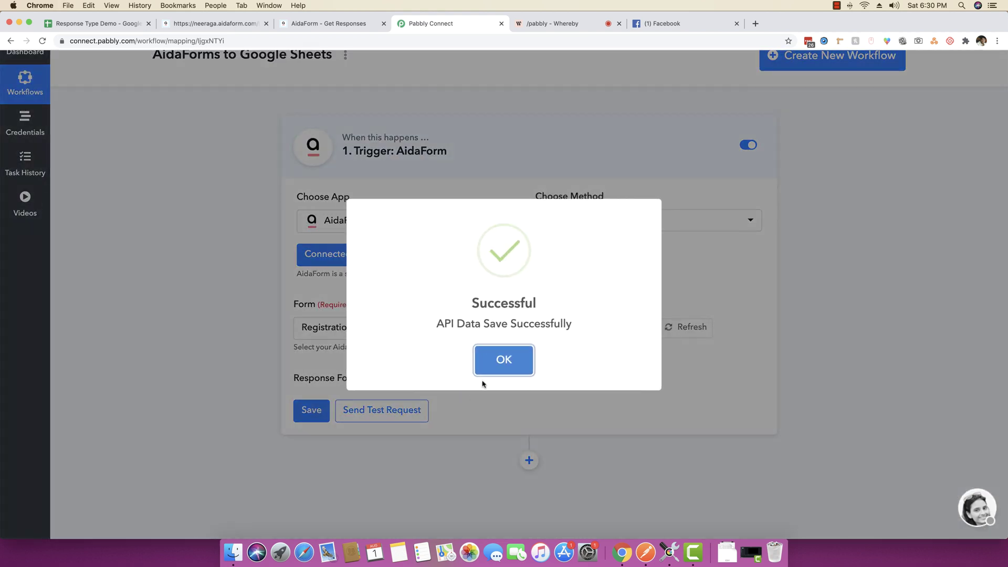
{"action": "left_click", "coordinate": [498, 361]}
{"action": "left_click", "coordinate": [388, 411]}
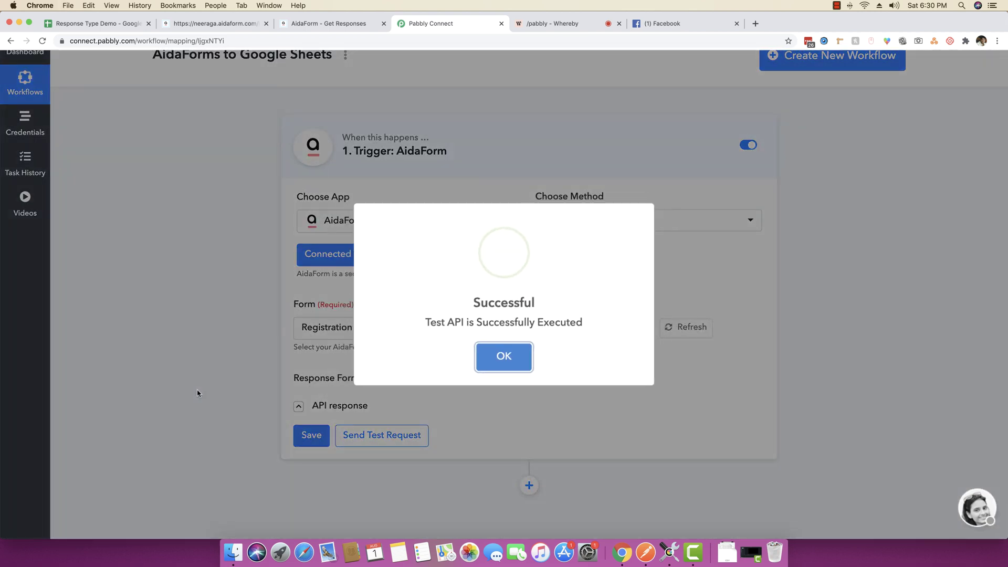
{"action": "left_click", "coordinate": [259, 361]}
{"action": "scroll", "coordinate": [213, 364], "scroll_direction": "down", "scroll_amount": 4}
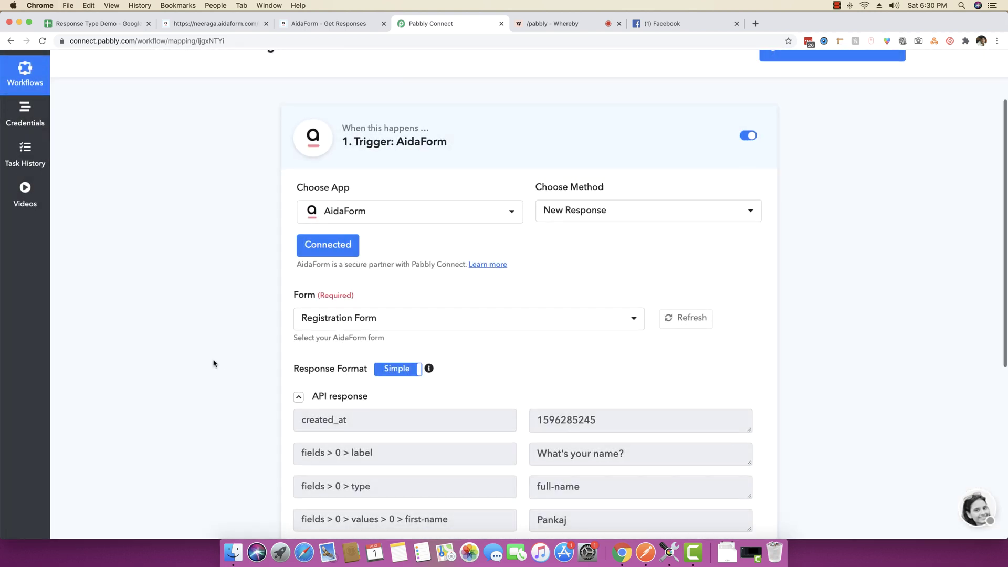
{"action": "scroll", "coordinate": [213, 363], "scroll_direction": "down", "scroll_amount": 3}
{"action": "scroll", "coordinate": [604, 353], "scroll_direction": "down", "scroll_amount": 4}
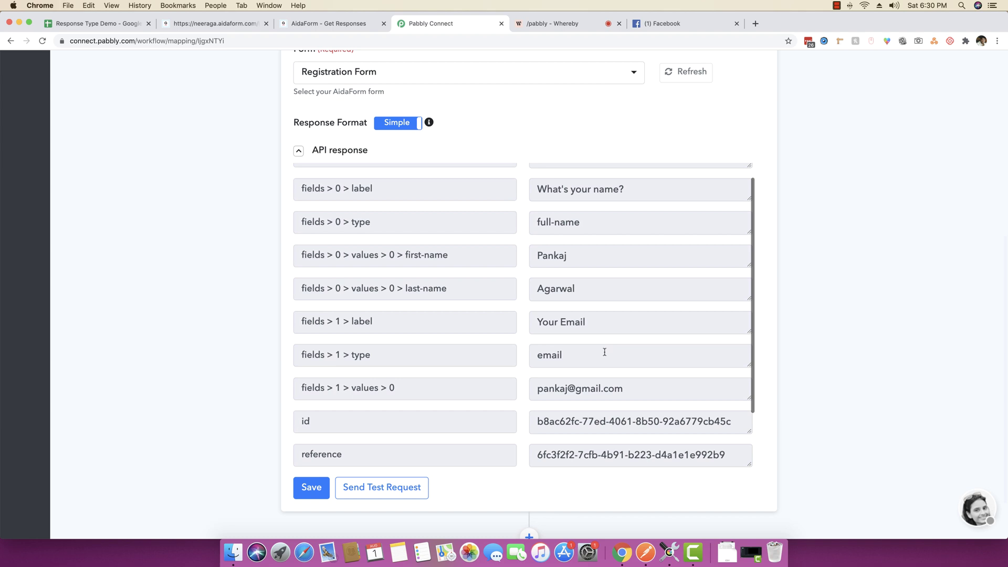
{"action": "scroll", "coordinate": [605, 351], "scroll_direction": "up", "scroll_amount": 4}
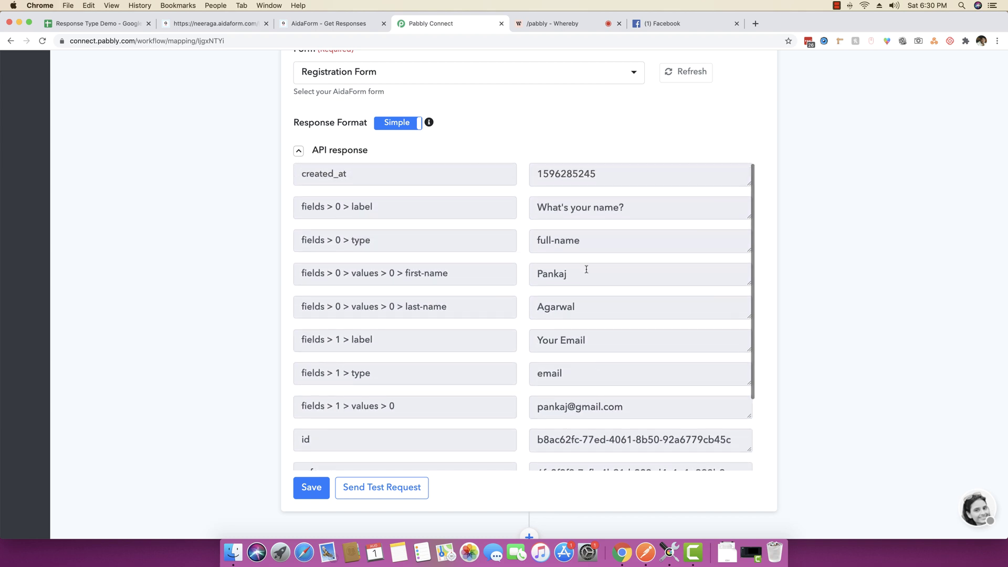
{"action": "left_click_drag", "start_coordinate": [575, 275], "coordinate": [532, 278]}
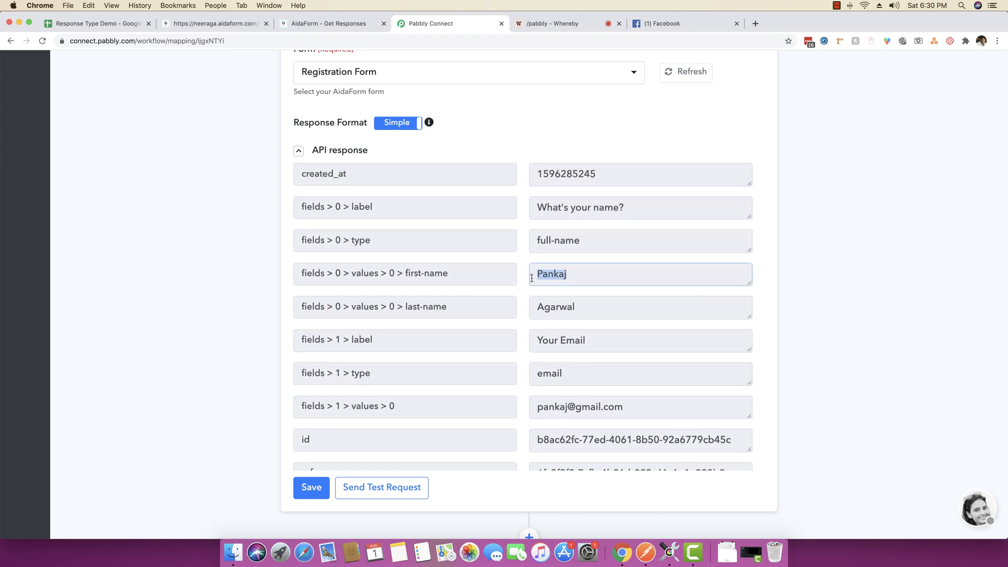
{"action": "left_click_drag", "start_coordinate": [576, 307], "coordinate": [531, 308]}
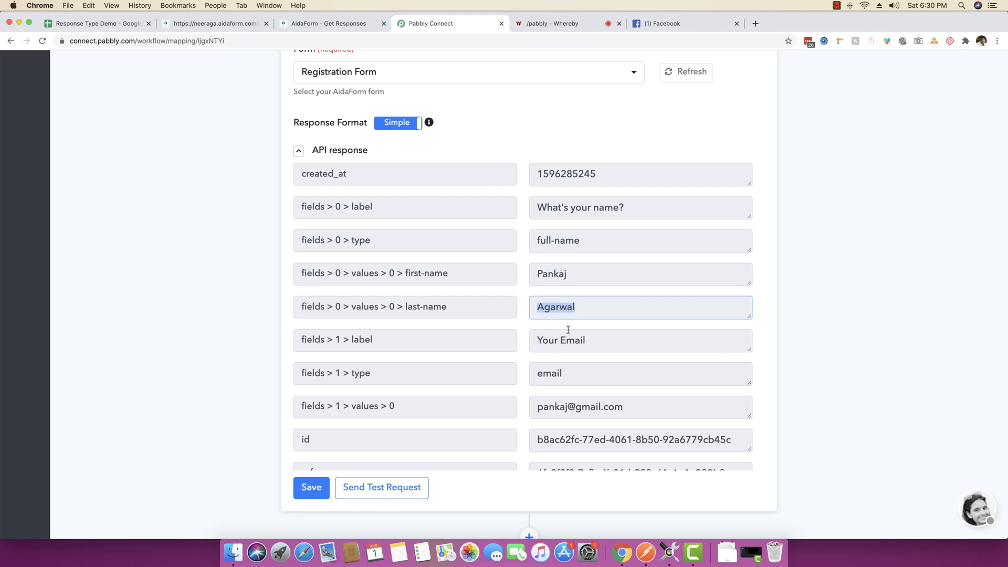
{"action": "left_click", "coordinate": [611, 407]}
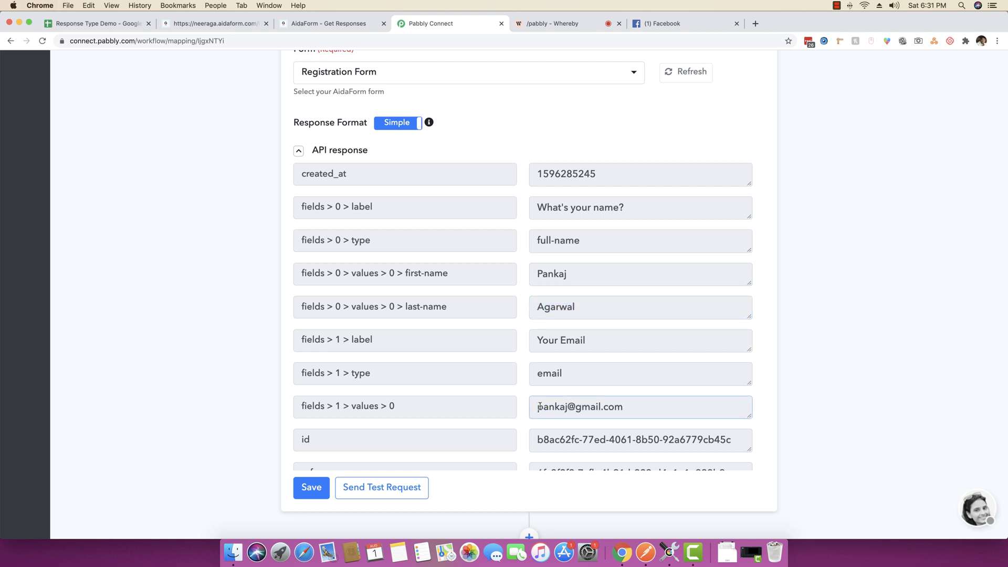
{"action": "scroll", "coordinate": [206, 378], "scroll_direction": "down", "scroll_amount": 2}
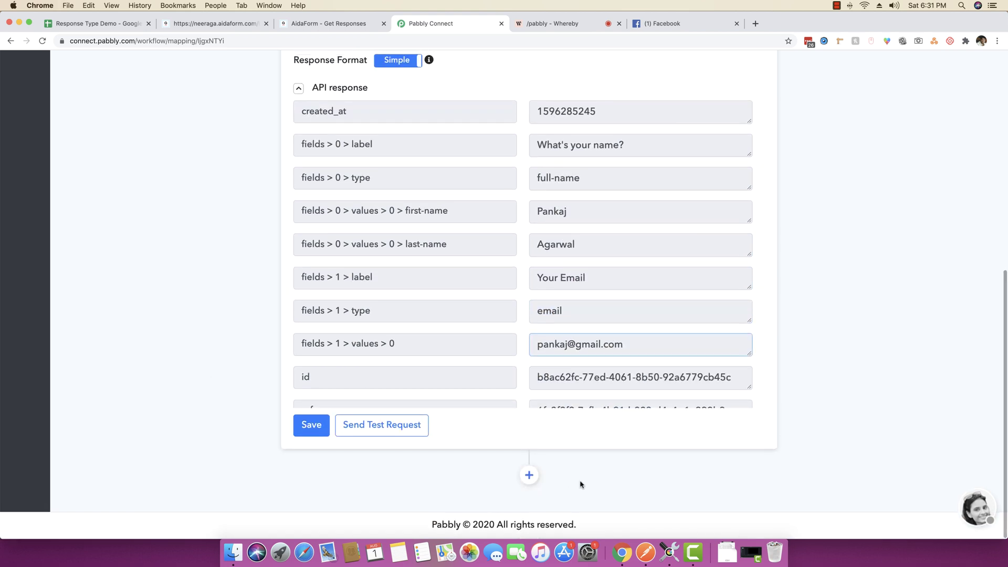
- Add an action step below the trigger using Google Sheets with Append Values
{"action": "left_click", "coordinate": [528, 476]}
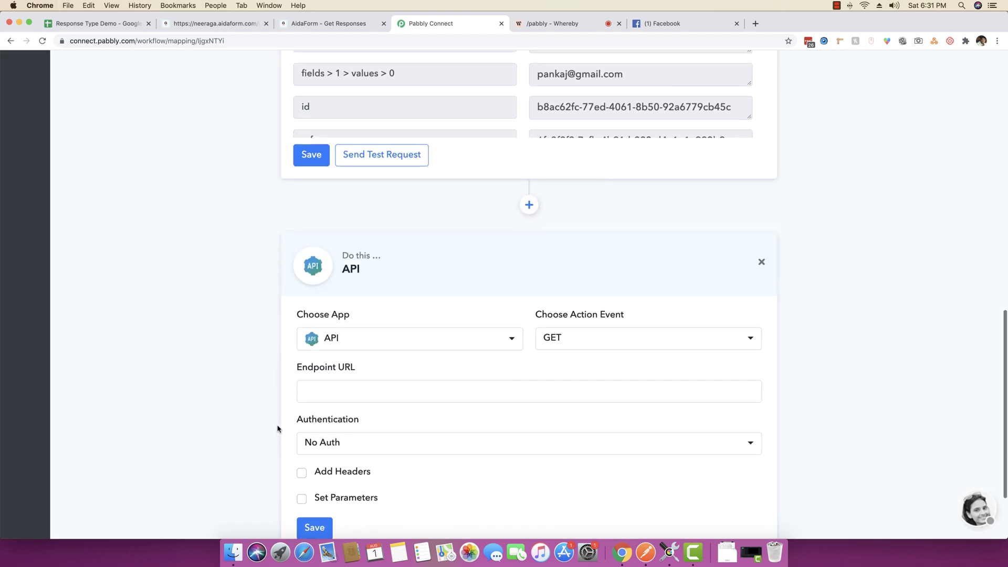
{"action": "left_click", "coordinate": [377, 346]}
{"action": "type", "text": "google"}
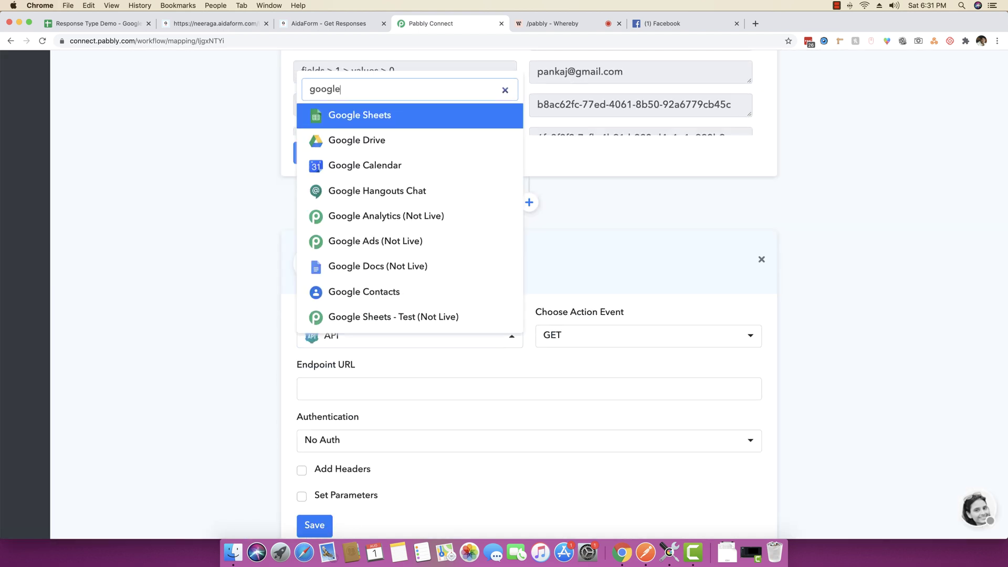
{"action": "left_click", "coordinate": [376, 116]}
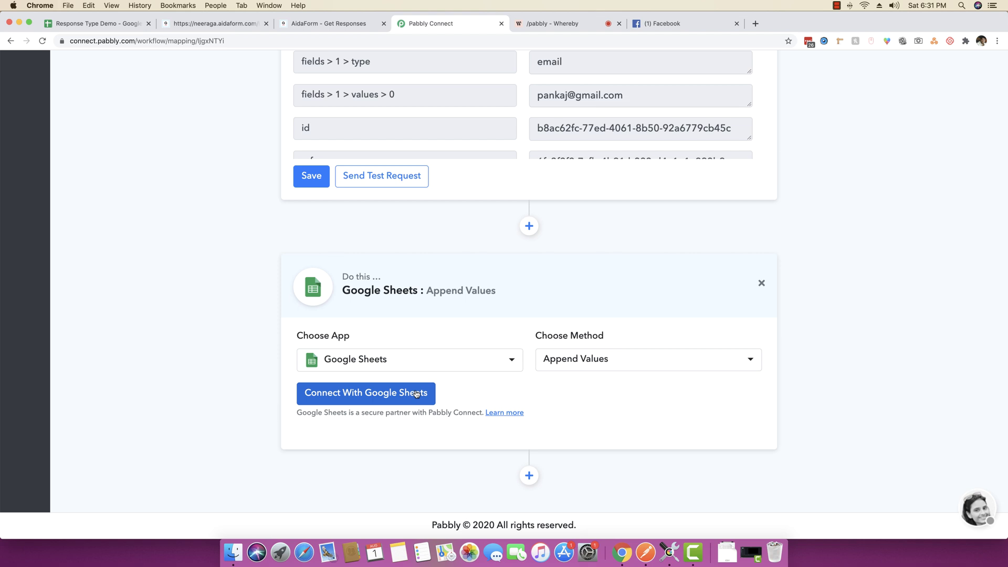
- Connect Google Sheets with a saved credential, then view the Response Type Demo spreadsheet
{"action": "left_click", "coordinate": [417, 394]}
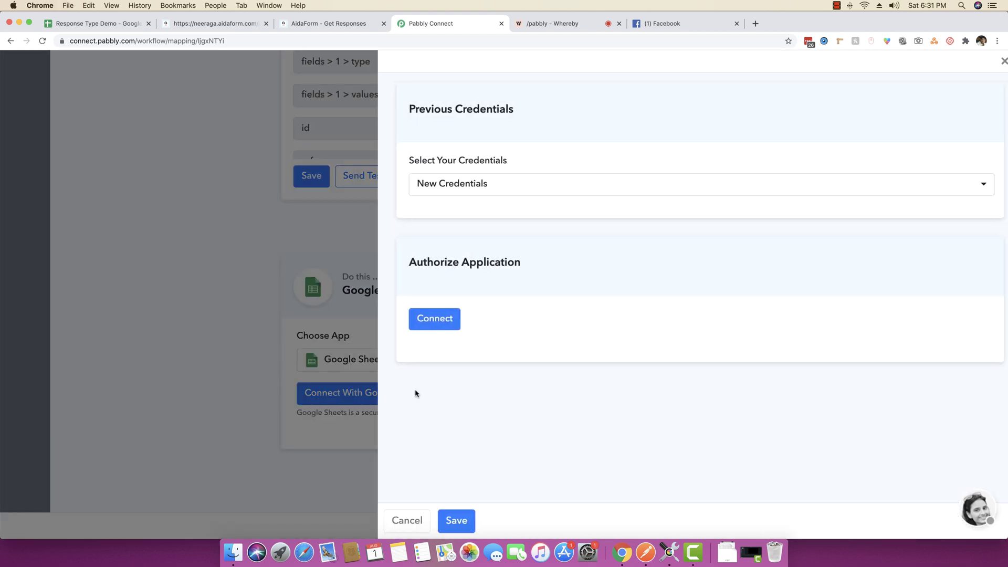
{"action": "left_click", "coordinate": [512, 187]}
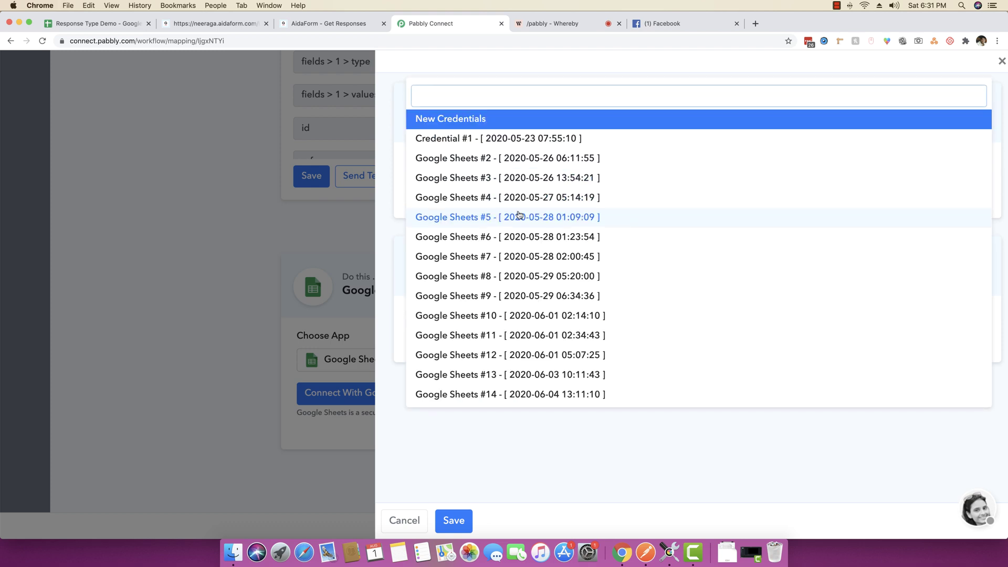
{"action": "scroll", "coordinate": [533, 322], "scroll_direction": "down", "scroll_amount": 5}
{"action": "left_click", "coordinate": [494, 393]}
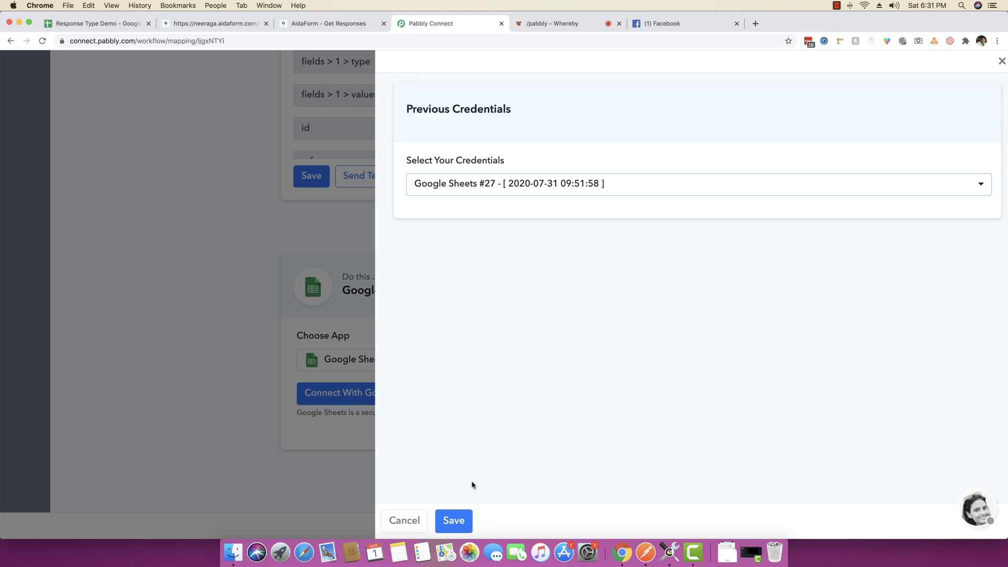
{"action": "left_click", "coordinate": [452, 520]}
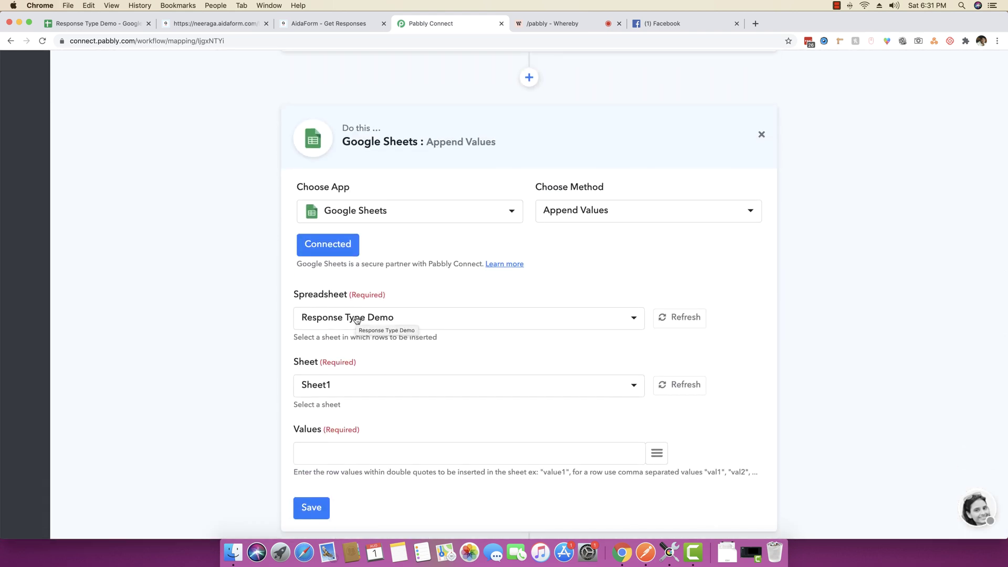
{"action": "left_click", "coordinate": [124, 28]}
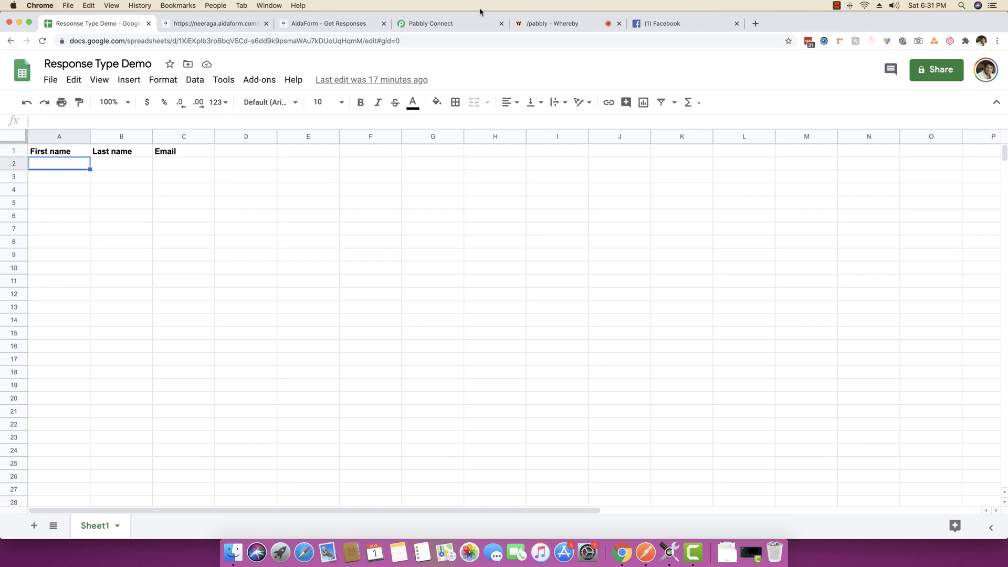
- Return to Pabbly Connect and start editing the Sheets action's Values field
{"action": "left_click", "coordinate": [461, 23]}
{"action": "scroll", "coordinate": [365, 337], "scroll_direction": "down", "scroll_amount": 3}
{"action": "left_click", "coordinate": [344, 373]}
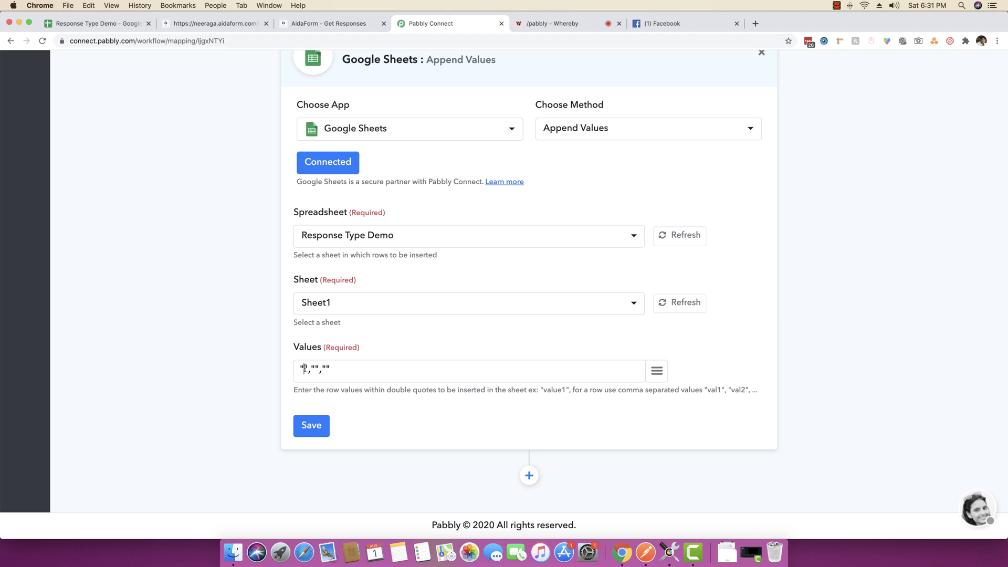
- Map AidaForm's first-name, last-name and email answers as the three row values and save
{"action": "left_click", "coordinate": [656, 373]}
{"action": "left_click", "coordinate": [588, 216]}
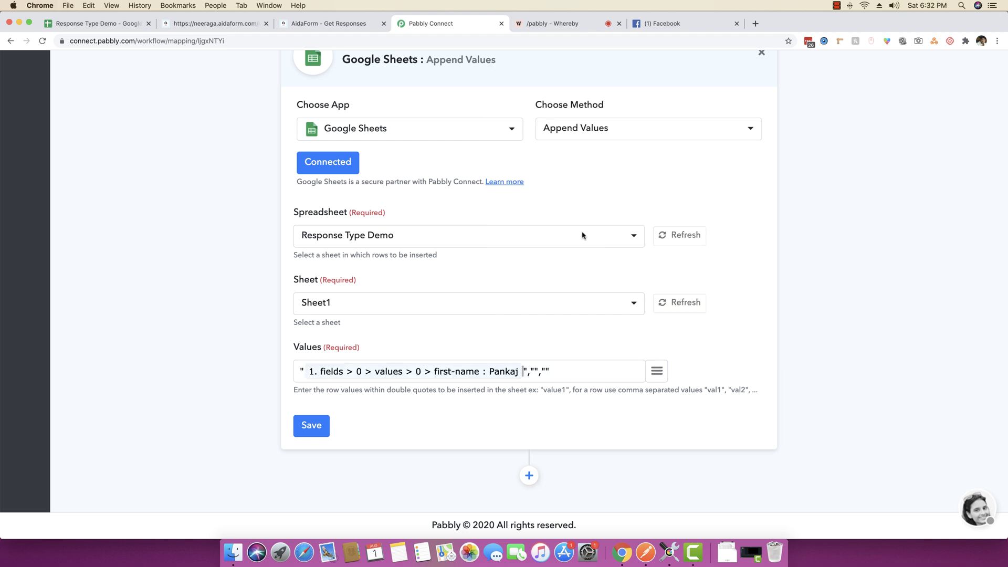
{"action": "left_click", "coordinate": [657, 371]}
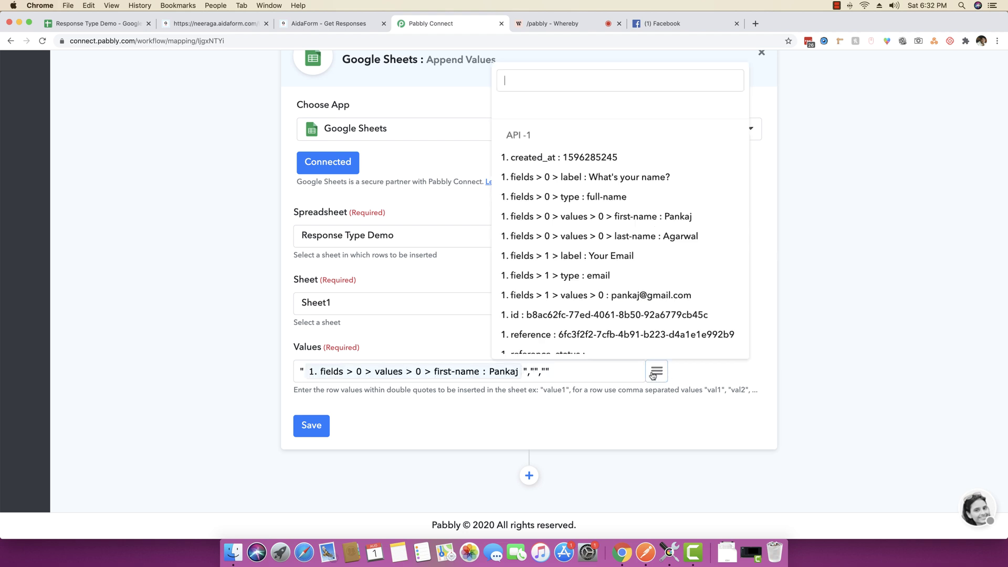
{"action": "left_click", "coordinate": [646, 234]}
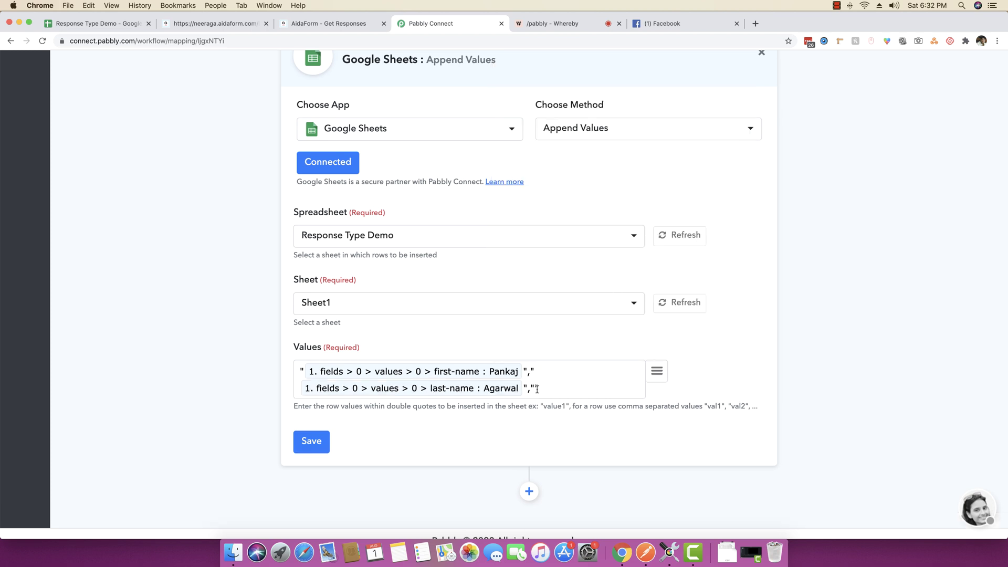
{"action": "left_click", "coordinate": [656, 372]}
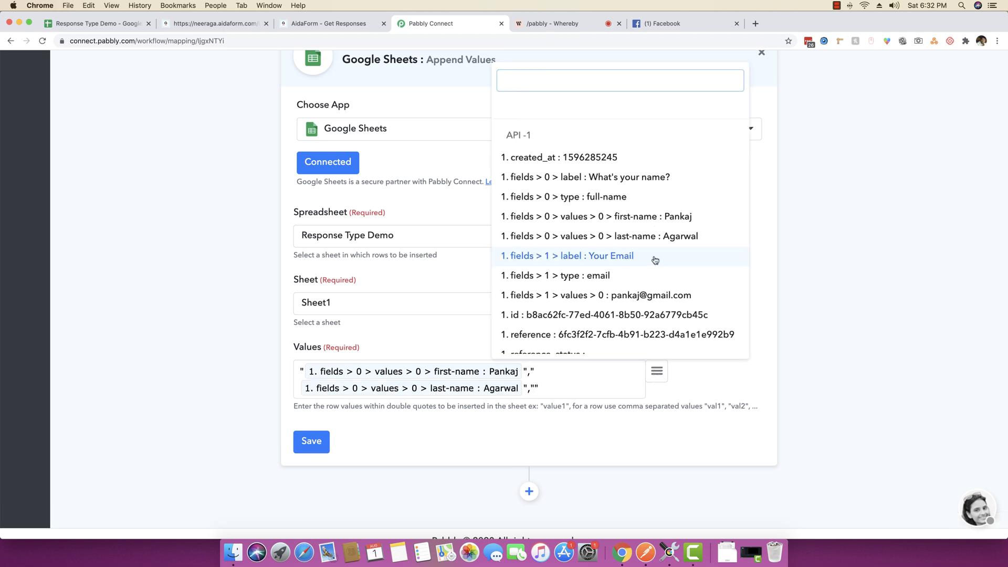
{"action": "left_click", "coordinate": [638, 297]}
{"action": "left_click", "coordinate": [312, 458]}
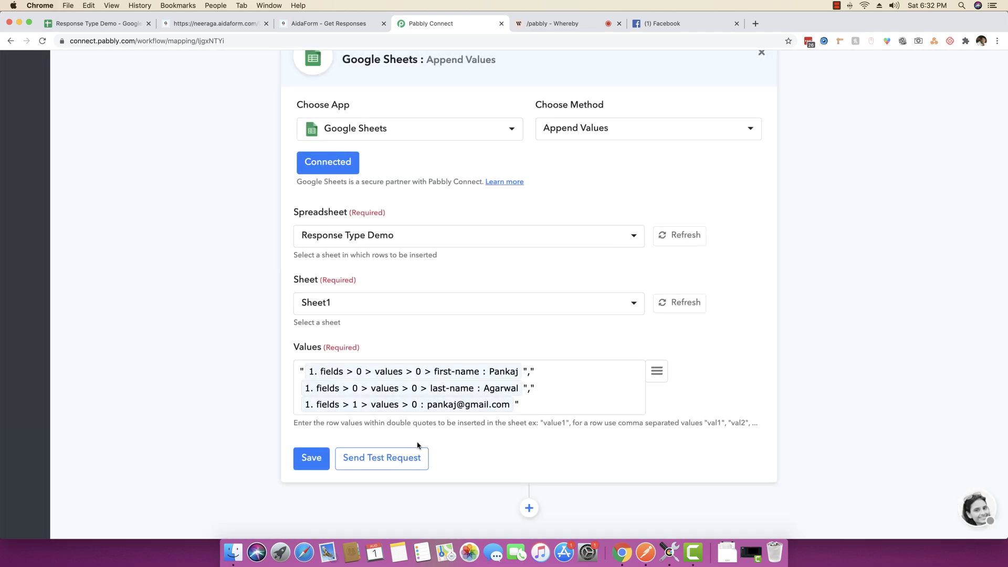
- Send a test request and check the sample row landed as row 2 in Response Type Demo
{"action": "left_click", "coordinate": [399, 458]}
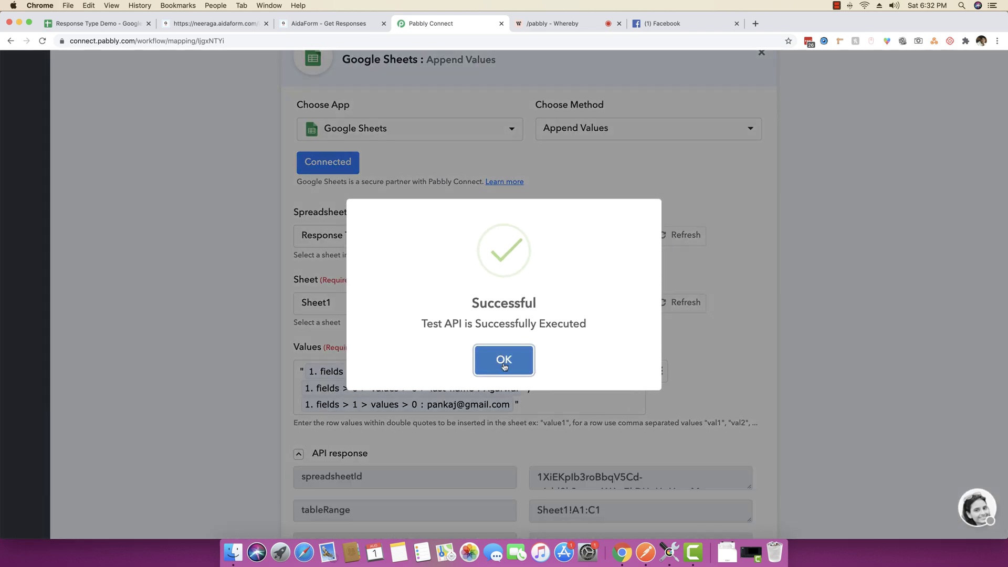
{"action": "left_click", "coordinate": [503, 361]}
{"action": "left_click", "coordinate": [109, 24]}
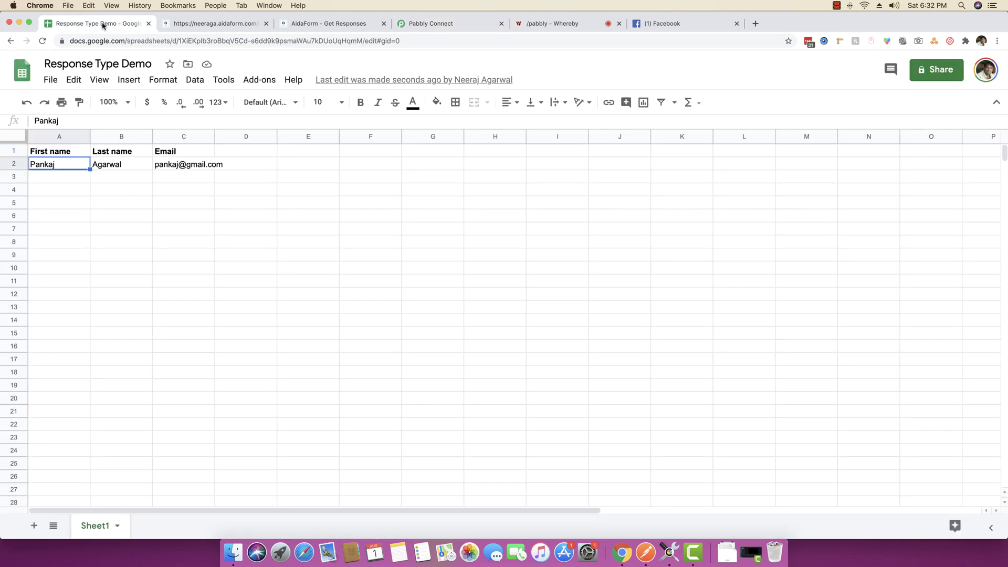
- Back in Pabbly Connect, collapse the test response and save the Google Sheets step
{"action": "left_click", "coordinate": [475, 22]}
{"action": "scroll", "coordinate": [484, 254], "scroll_direction": "down", "scroll_amount": 3}
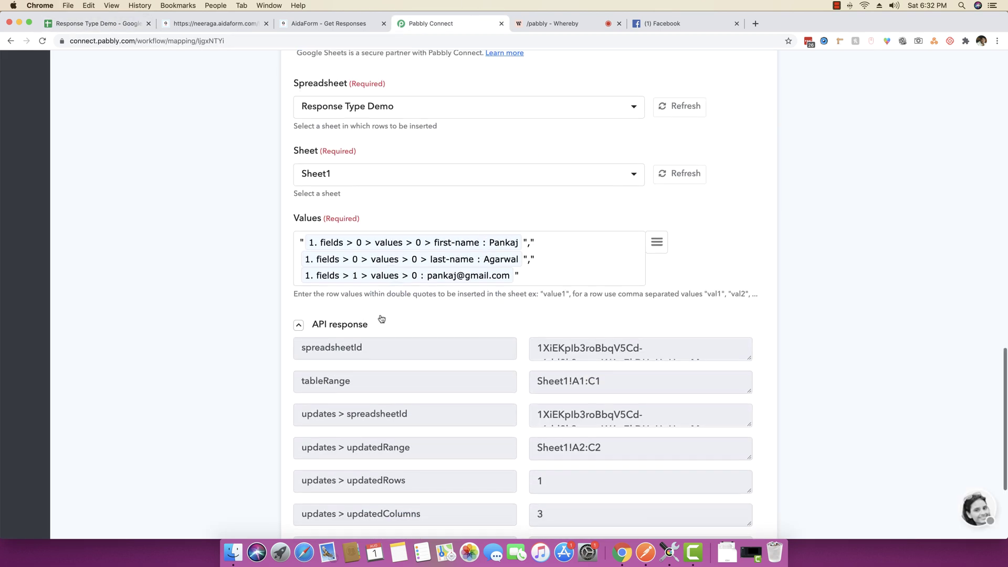
{"action": "left_click", "coordinate": [354, 325]}
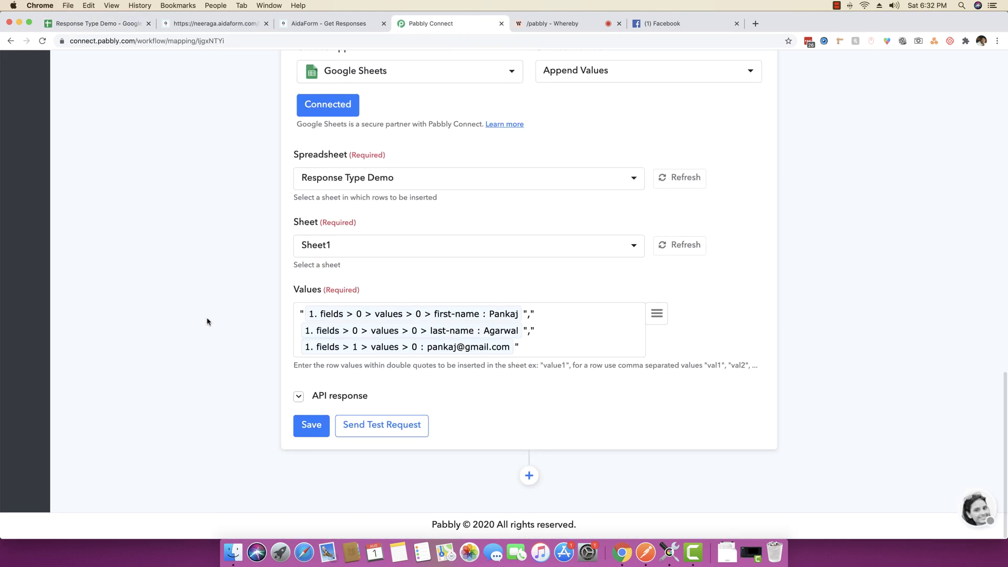
{"action": "left_click", "coordinate": [310, 426]}
{"action": "left_click", "coordinate": [499, 360]}
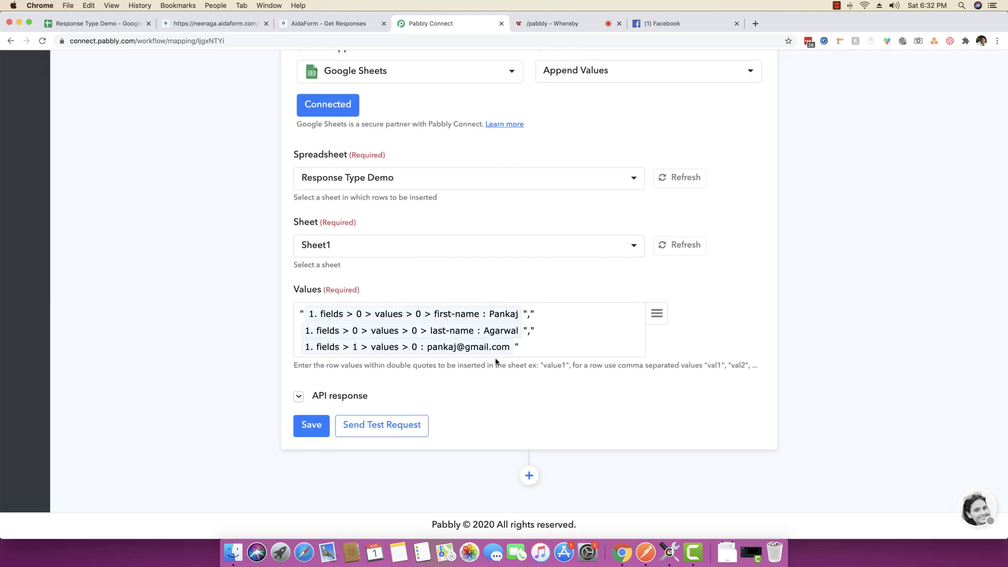
{"action": "scroll", "coordinate": [495, 362], "scroll_direction": "up", "scroll_amount": 3}
{"action": "scroll", "coordinate": [496, 362], "scroll_direction": "up", "scroll_amount": 5}
{"action": "left_click", "coordinate": [521, 418]}
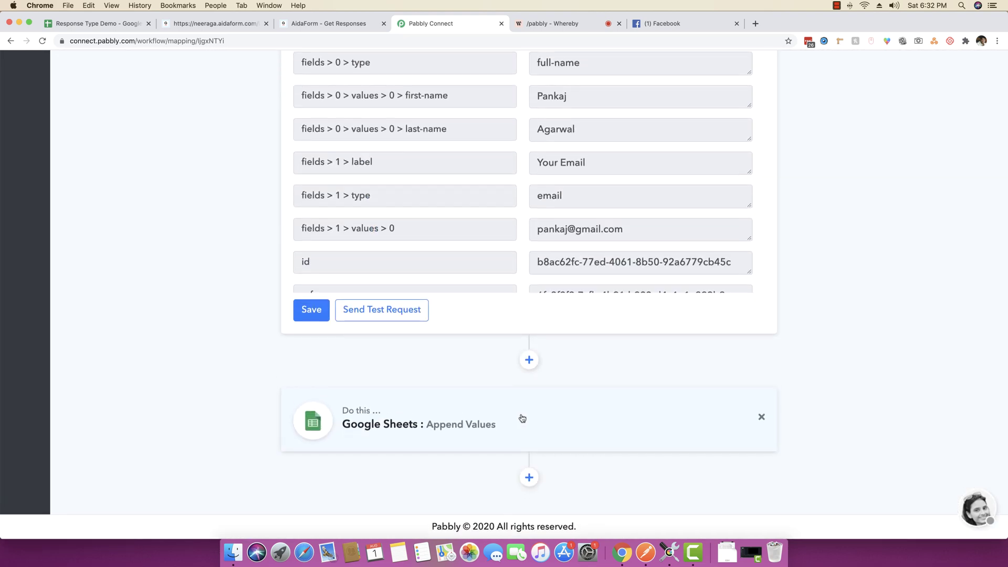
{"action": "scroll", "coordinate": [522, 418], "scroll_direction": "up", "scroll_amount": 10}
{"action": "scroll", "coordinate": [521, 417], "scroll_direction": "up", "scroll_amount": 2}
{"action": "left_click", "coordinate": [457, 243]}
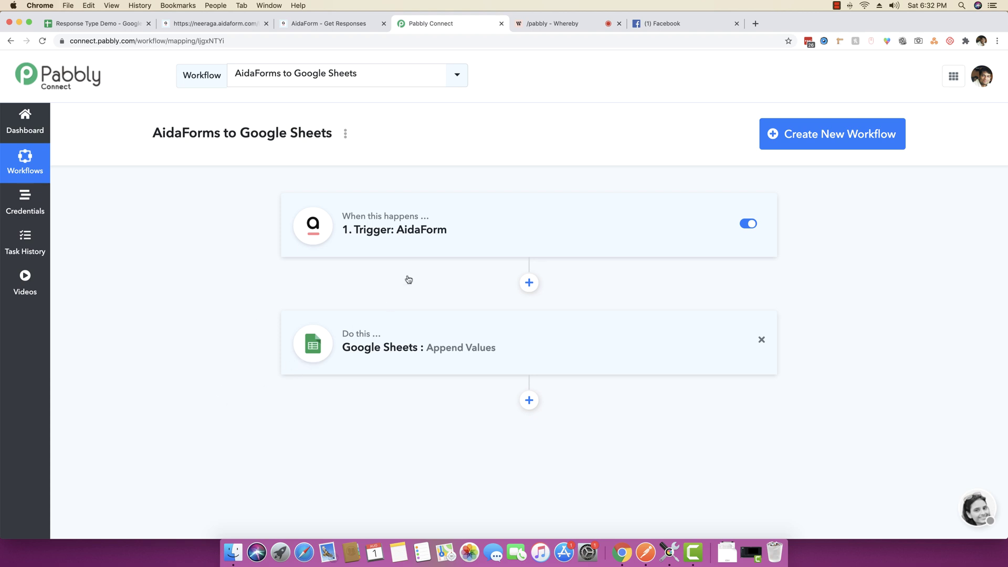
{"action": "left_click", "coordinate": [423, 225]}
{"action": "scroll", "coordinate": [422, 394], "scroll_direction": "down", "scroll_amount": 2}
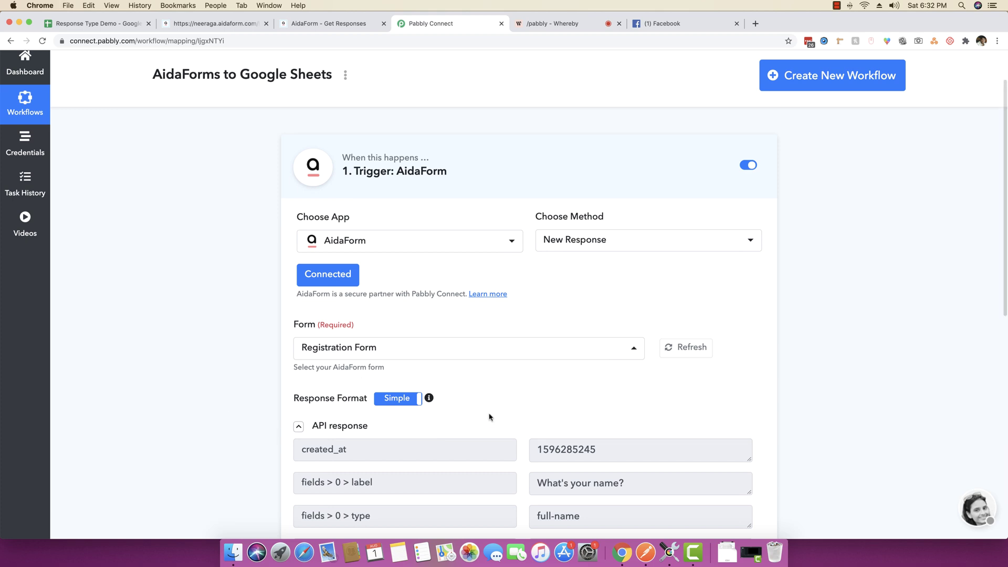
{"action": "scroll", "coordinate": [363, 394], "scroll_direction": "down", "scroll_amount": 2}
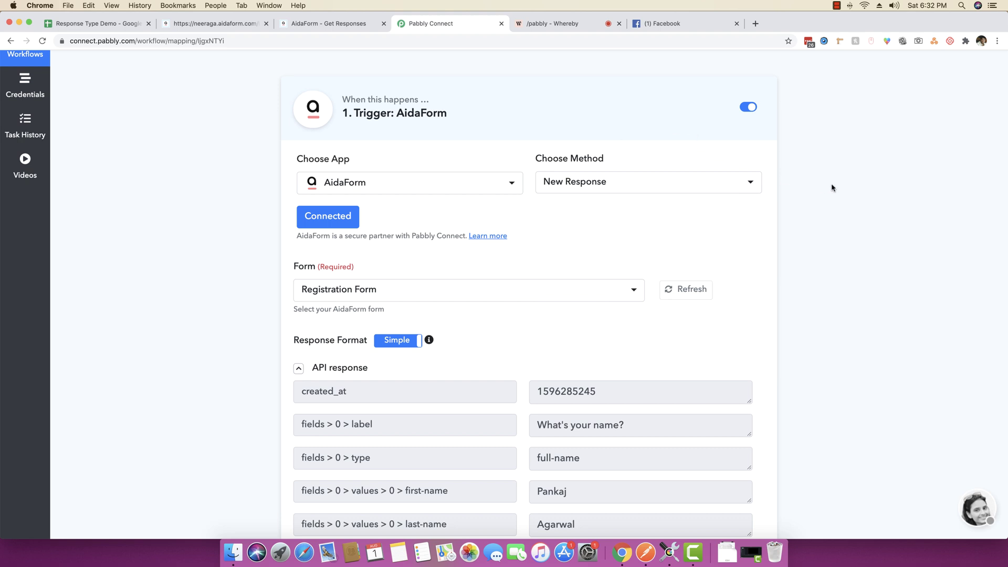
{"action": "scroll", "coordinate": [831, 187], "scroll_direction": "up", "scroll_amount": 1}
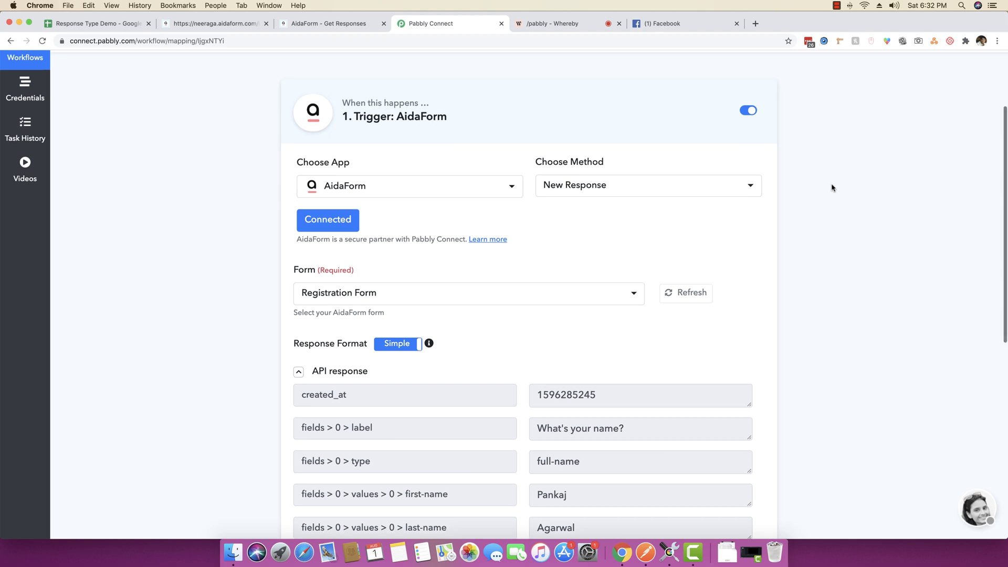